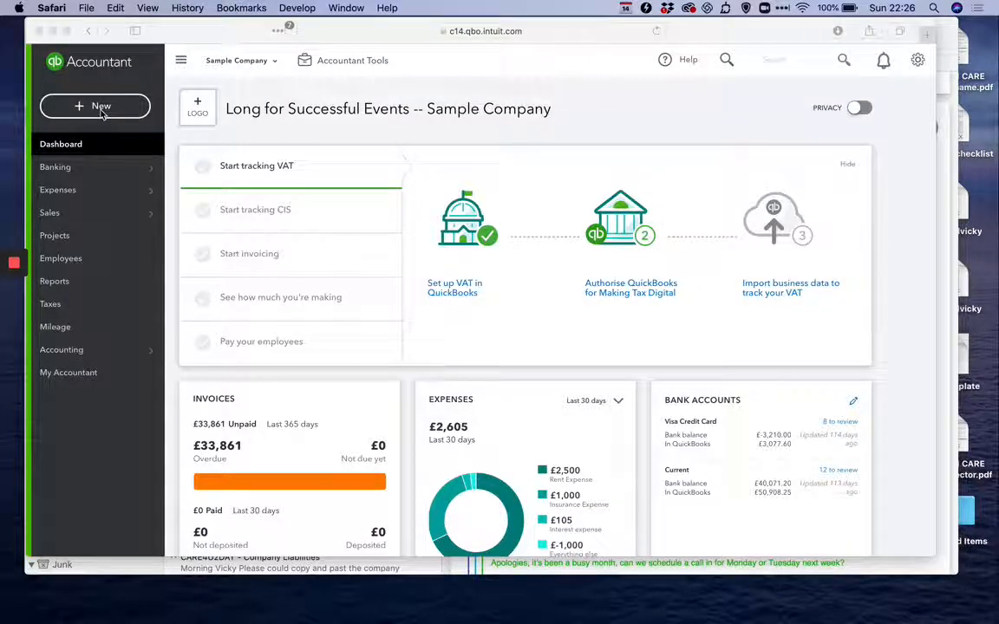
Create a new invoice for the individual GBP customer listed just above Cathy's Consulting Company, with amounts set to No VAT.
{"action": "left_click", "coordinate": [102, 114]}
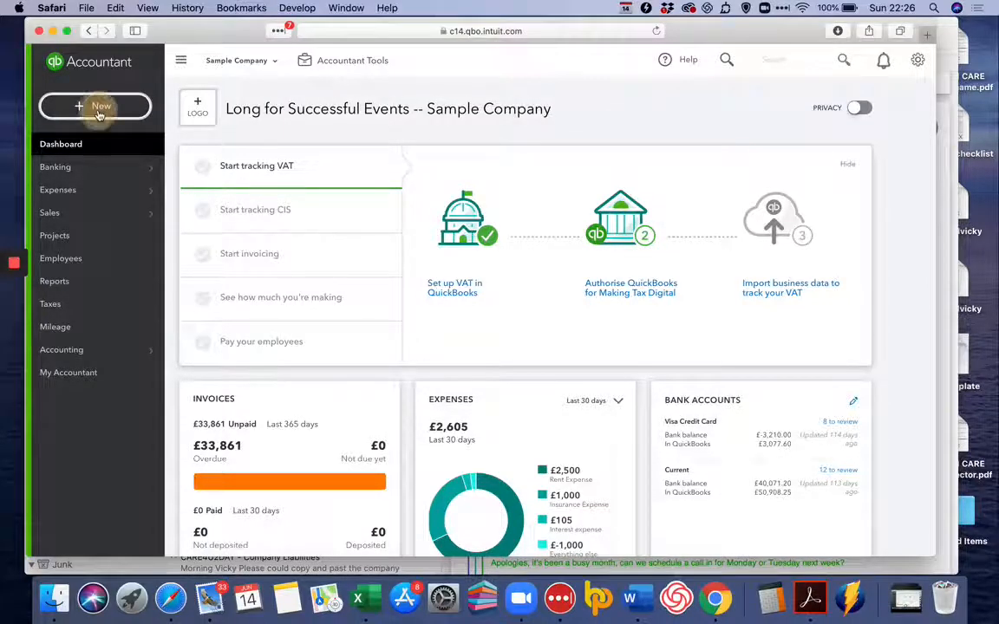
{"action": "left_click", "coordinate": [99, 113]}
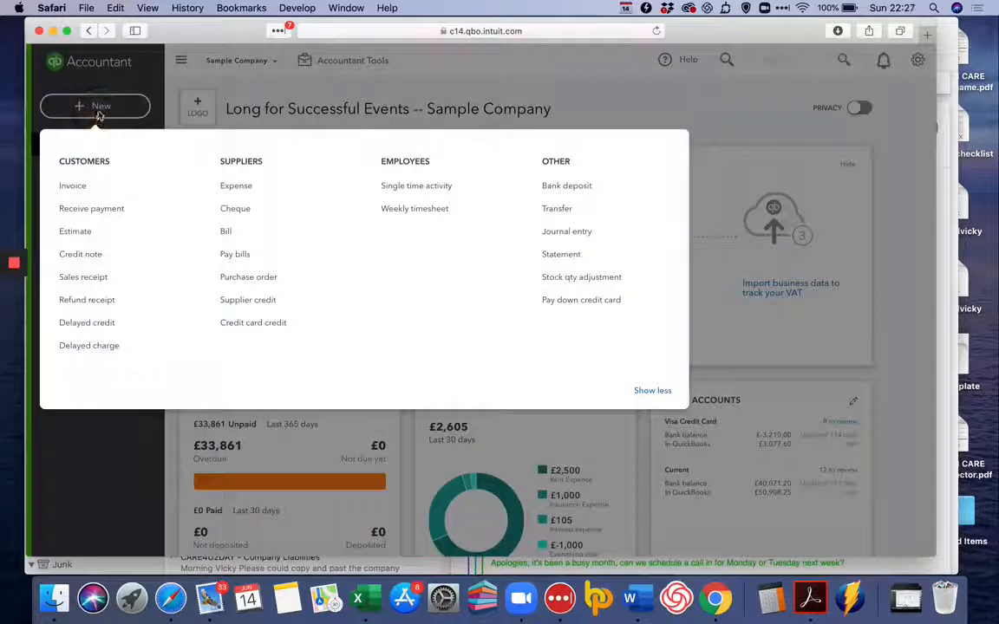
{"action": "left_click", "coordinate": [74, 187]}
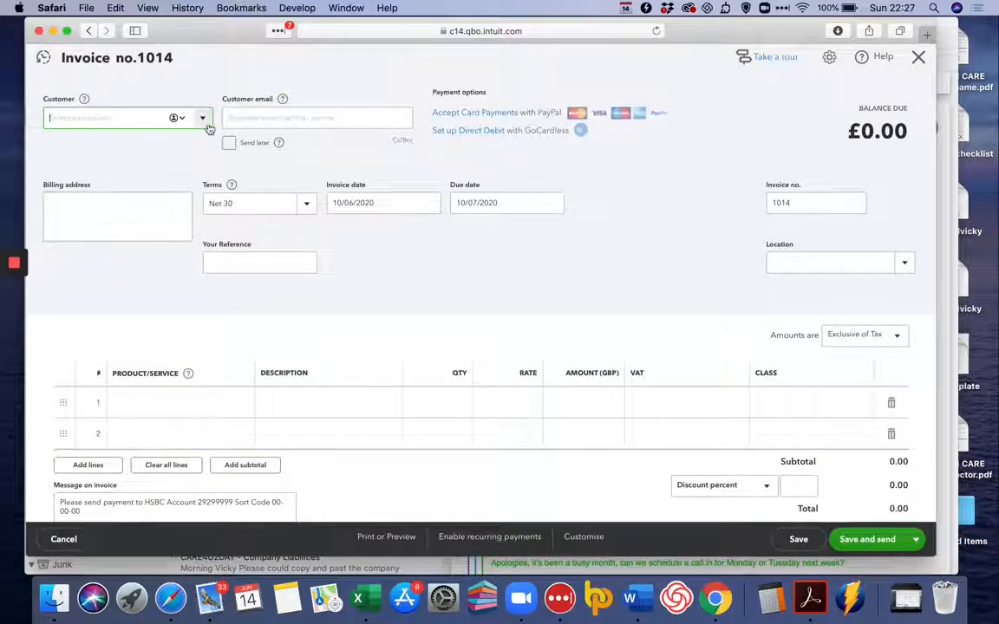
{"action": "left_click", "coordinate": [204, 117]}
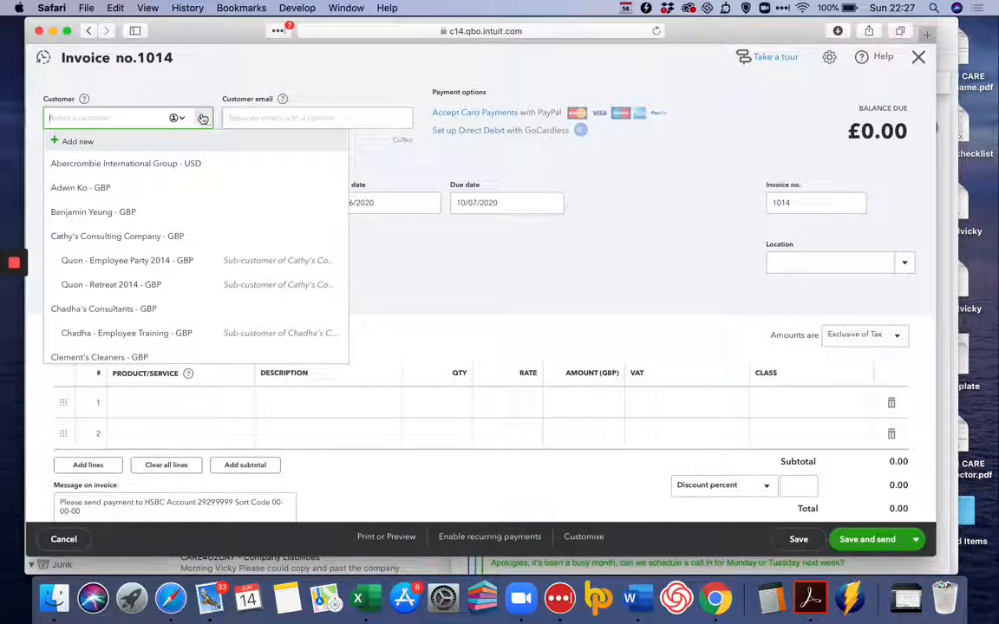
{"action": "left_click", "coordinate": [165, 215]}
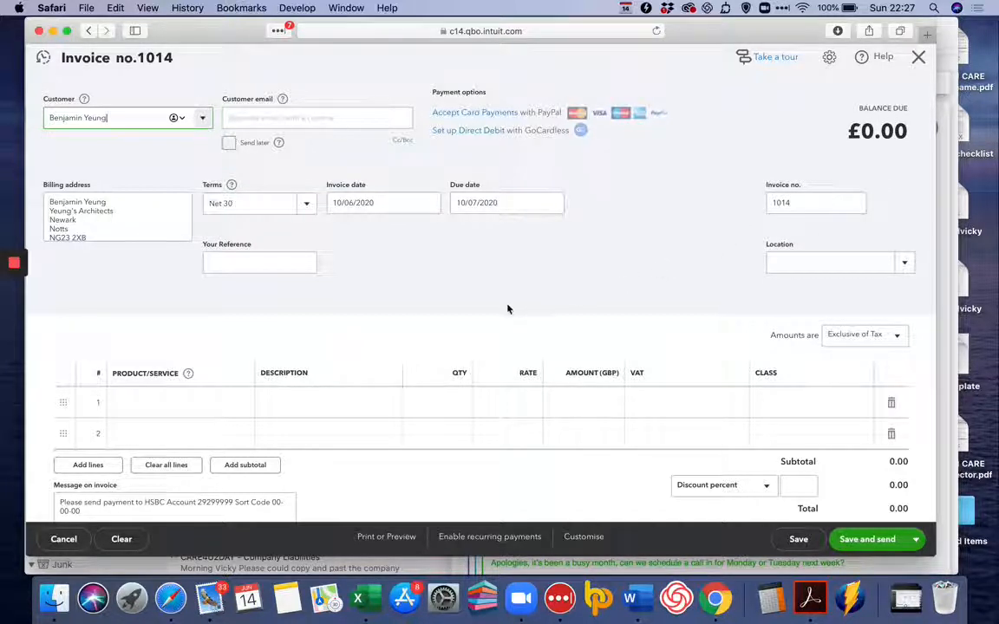
{"action": "left_click", "coordinate": [874, 335]}
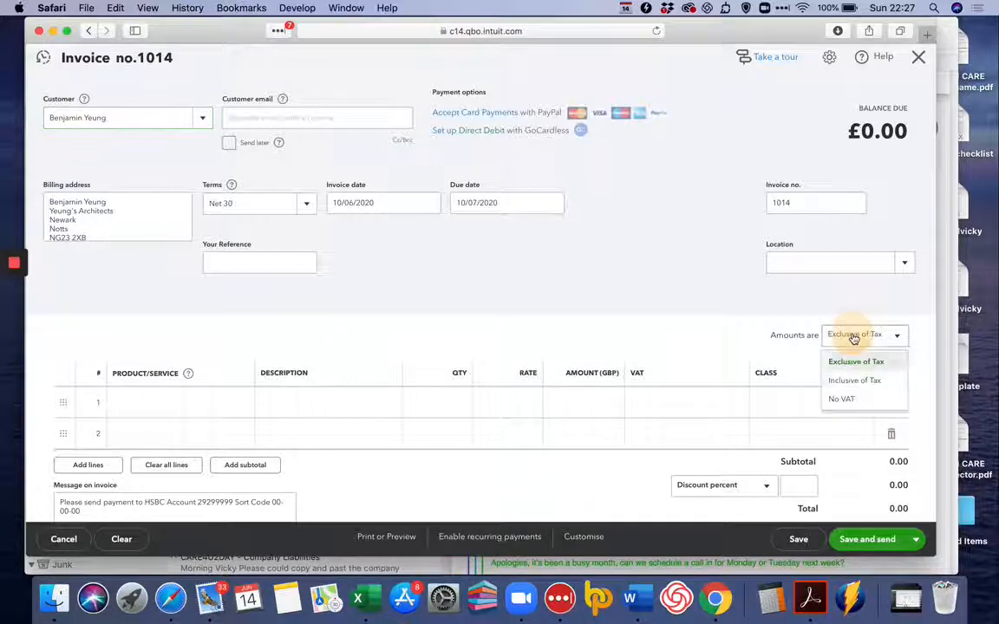
{"action": "left_click", "coordinate": [857, 399]}
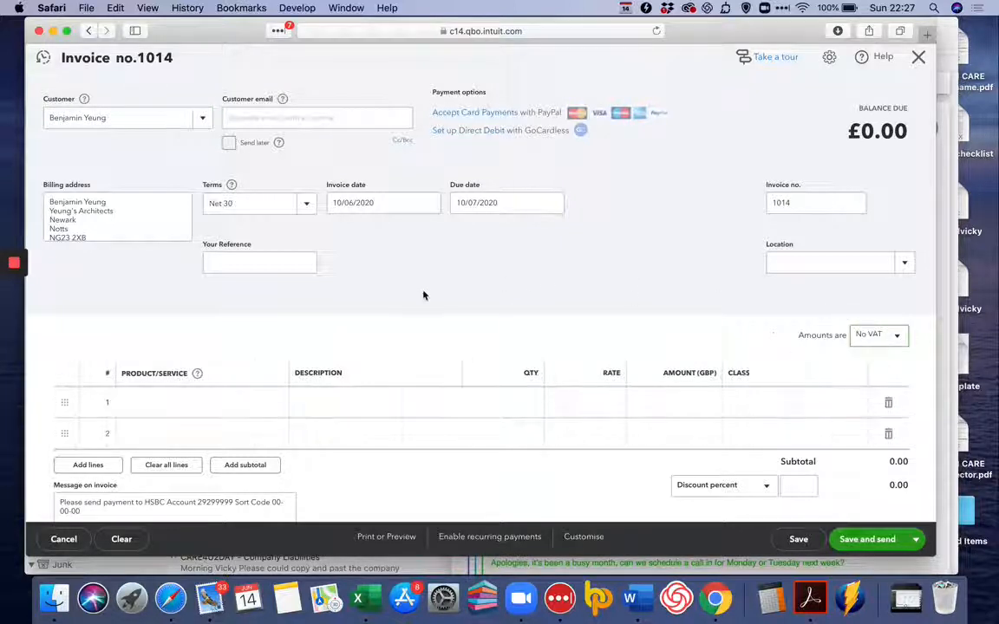
Add Employee Celebration as the invoice's first line item with a quantity of 2.
{"action": "scroll", "coordinate": [269, 325], "scroll_direction": "down", "scroll_amount": 2}
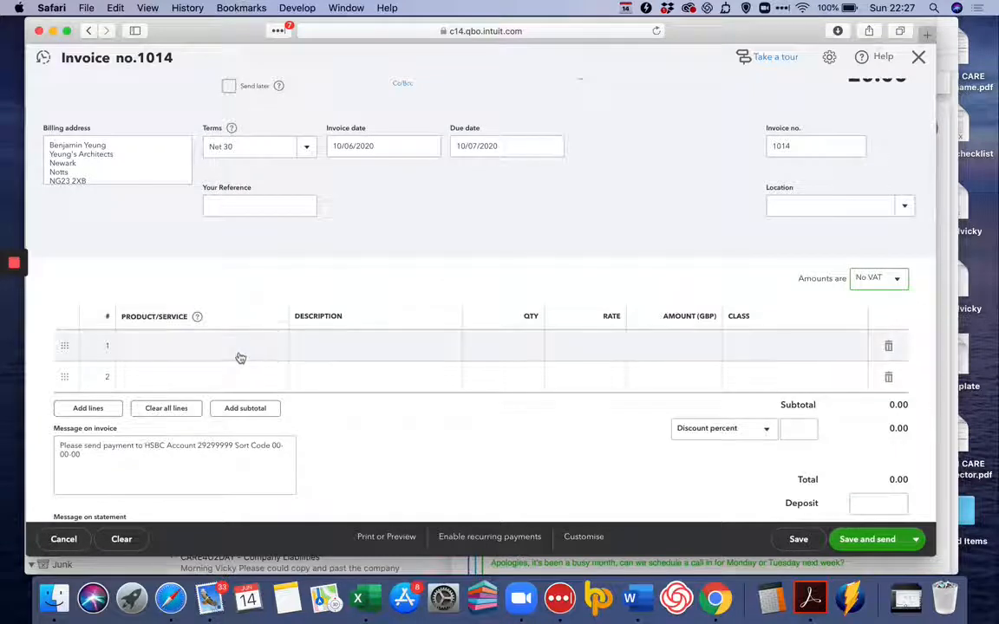
{"action": "left_click", "coordinate": [233, 354]}
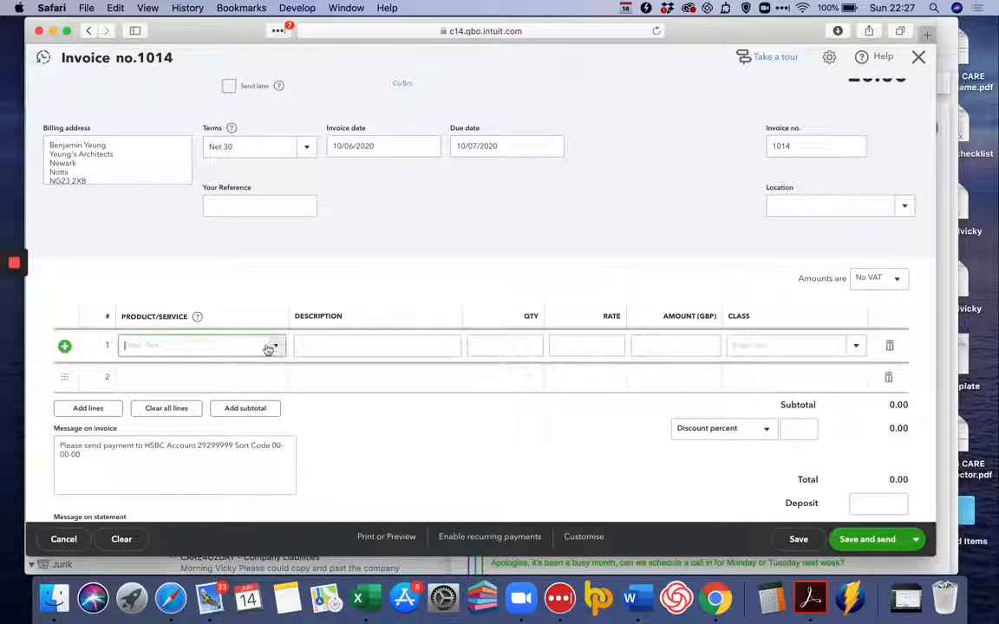
{"action": "left_click", "coordinate": [272, 347]}
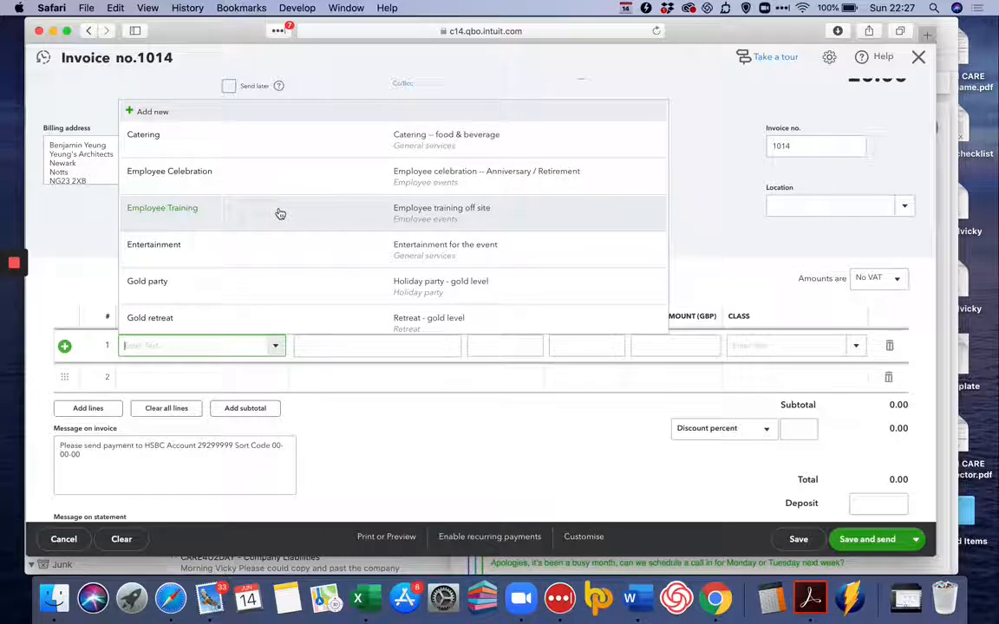
{"action": "left_click", "coordinate": [290, 181]}
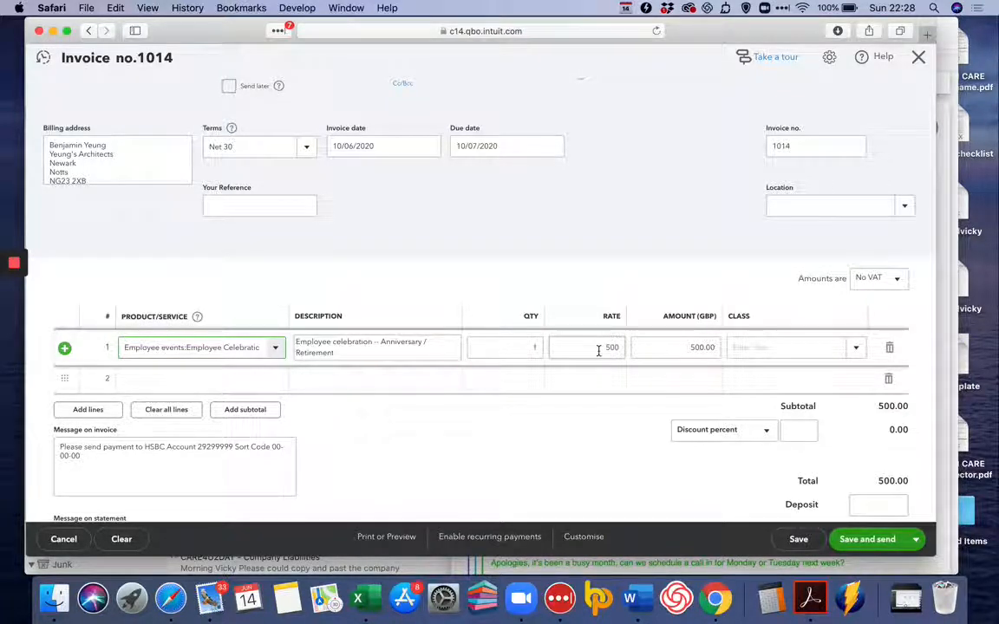
{"action": "left_click", "coordinate": [539, 349]}
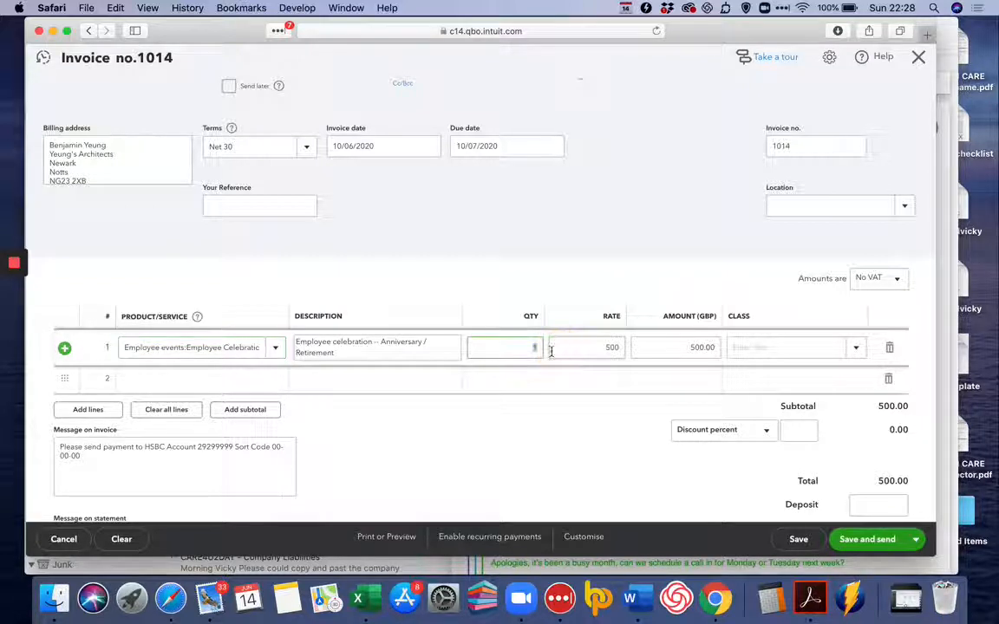
{"action": "type", "text": "2"}
{"action": "left_click", "coordinate": [538, 431]}
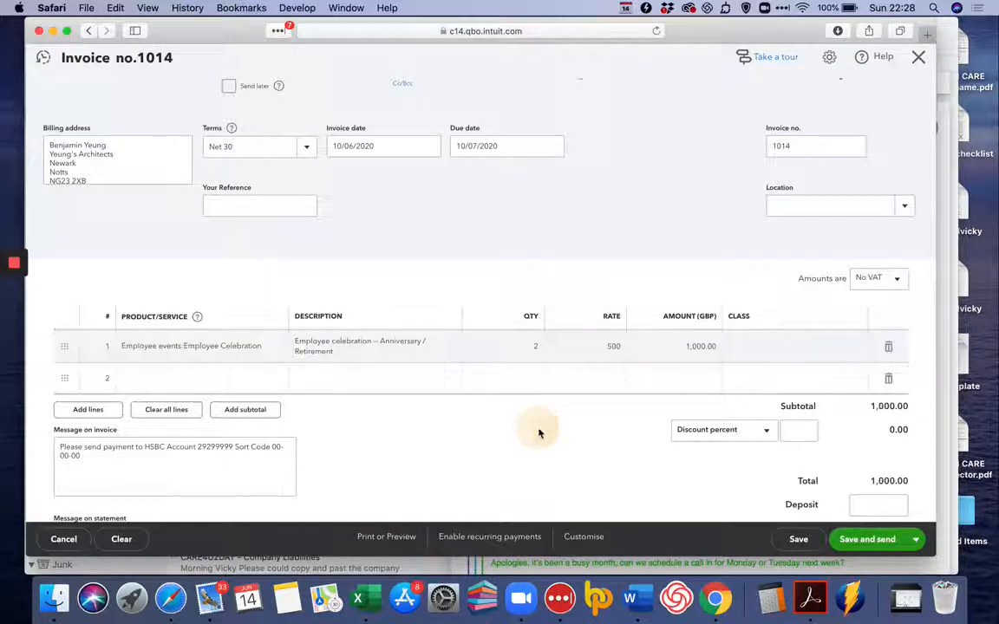
Save the completed invoice and start a new one for Cathy's Consulting Company.
{"action": "left_click", "coordinate": [916, 539]}
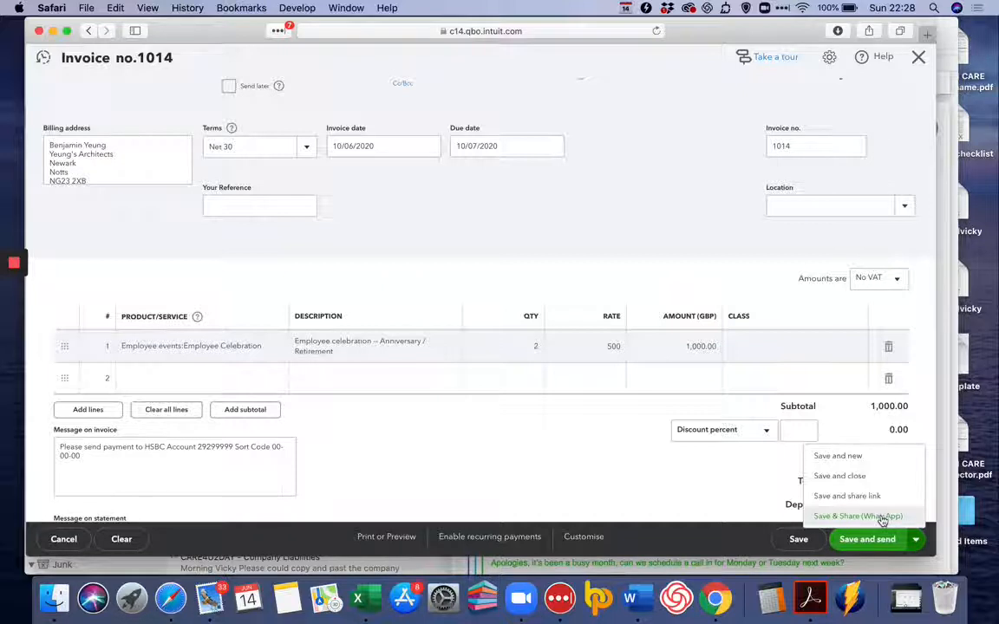
{"action": "left_click", "coordinate": [858, 464]}
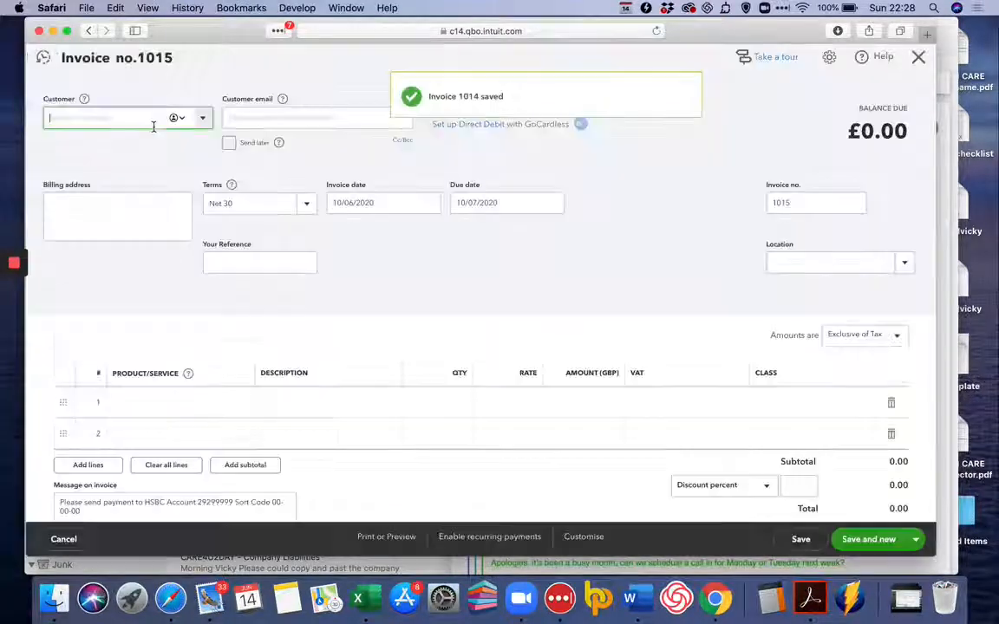
{"action": "left_click", "coordinate": [202, 121]}
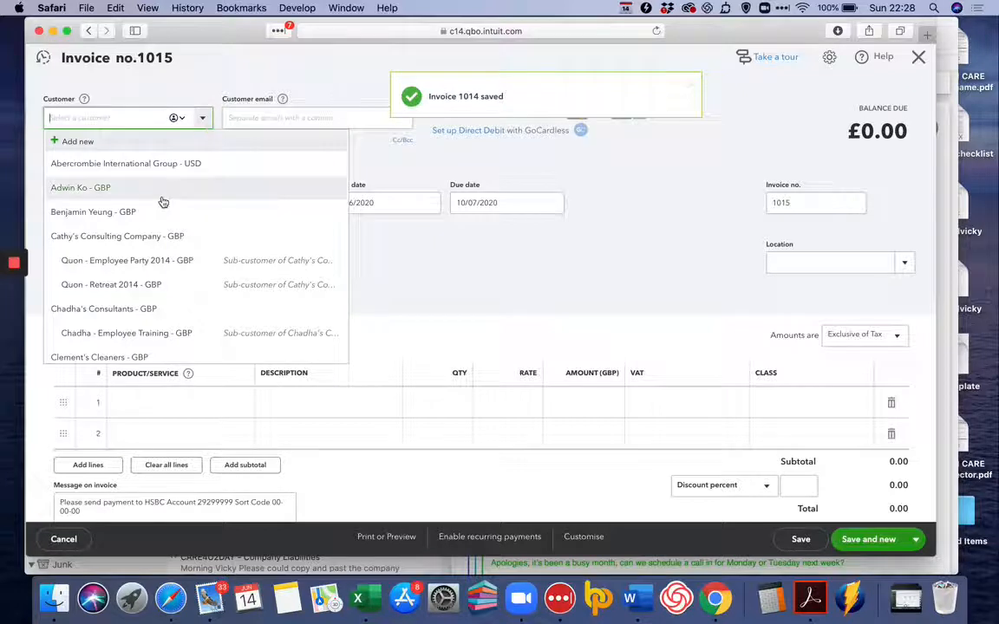
{"action": "left_click", "coordinate": [149, 244]}
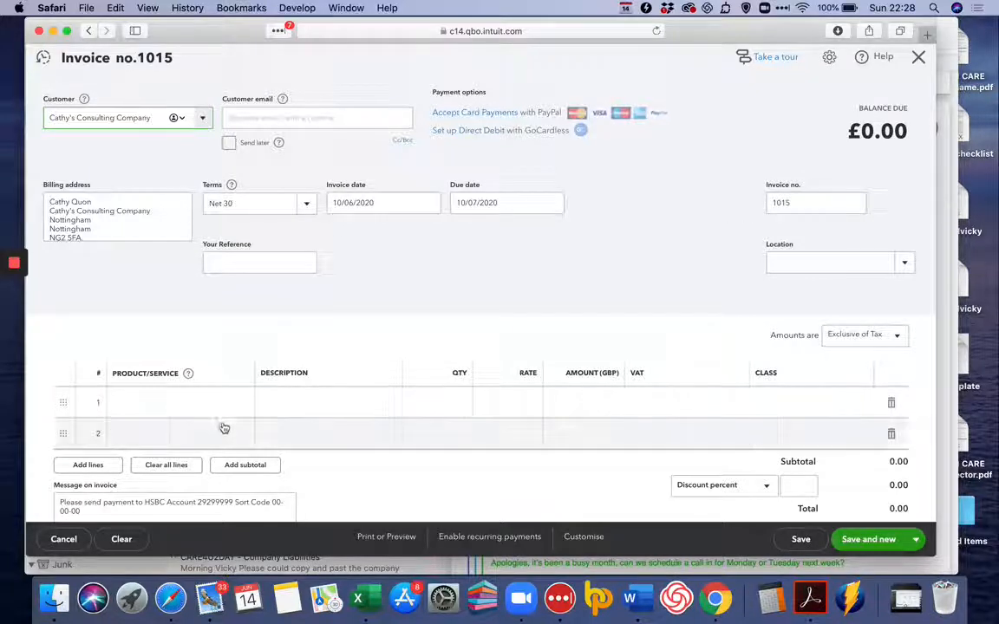
Add Employee Training as the first line item and set the invoice amounts to No VAT.
{"action": "left_click", "coordinate": [239, 401]}
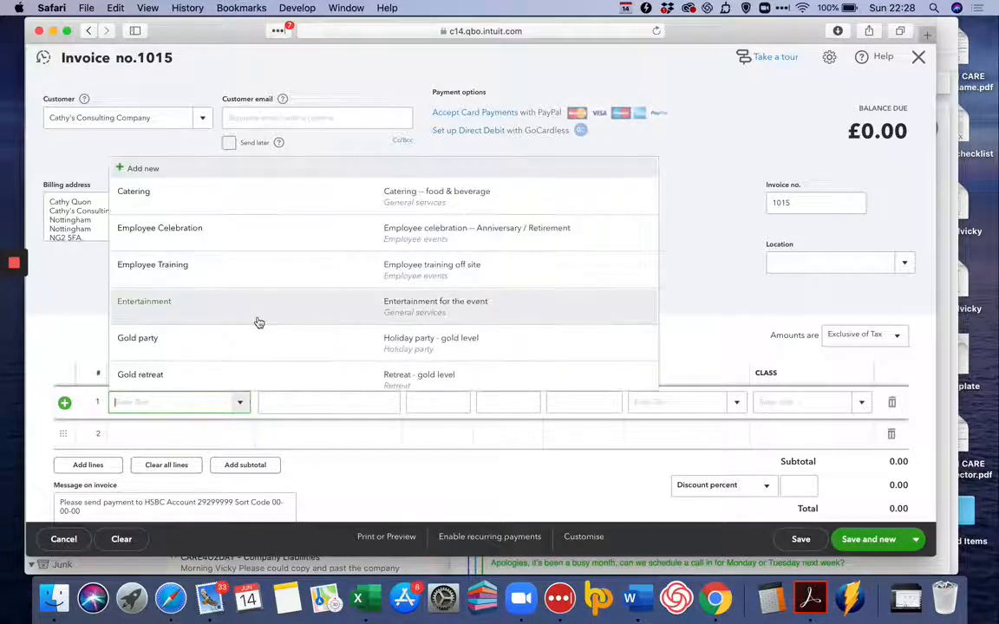
{"action": "left_click", "coordinate": [257, 277]}
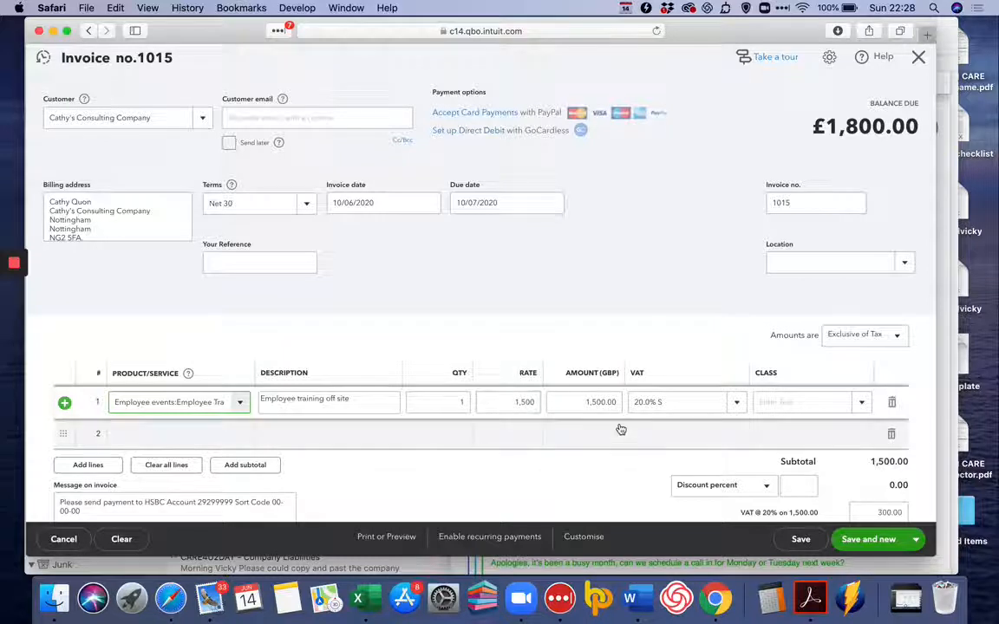
{"action": "left_click", "coordinate": [863, 338]}
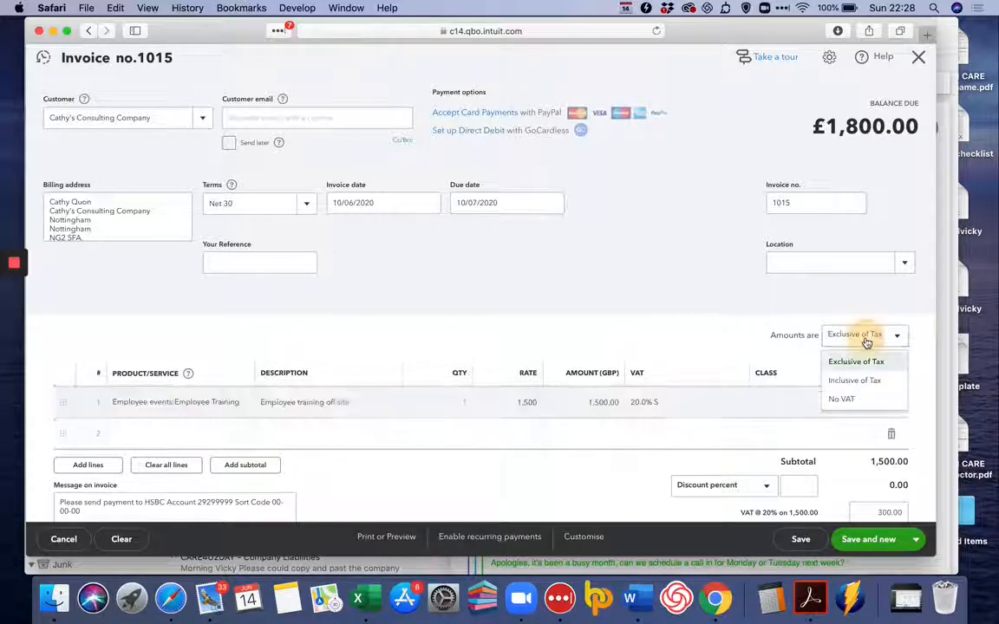
{"action": "left_click", "coordinate": [849, 401]}
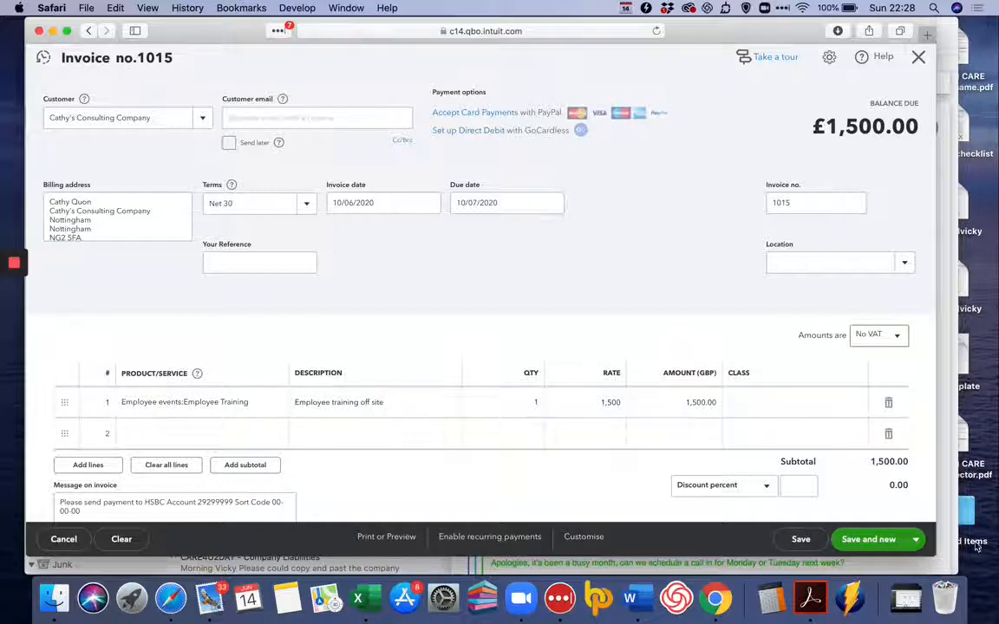
Enter the customer's e-mail address on the invoice and use Save and send to prepare its e-mail.
{"action": "left_click", "coordinate": [921, 546]}
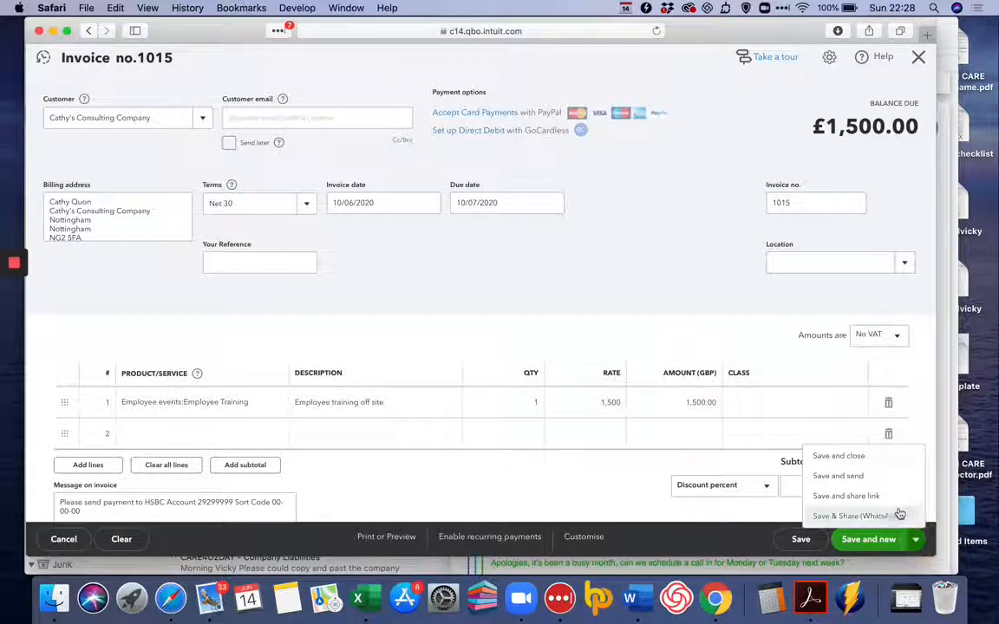
{"action": "left_click", "coordinate": [885, 476]}
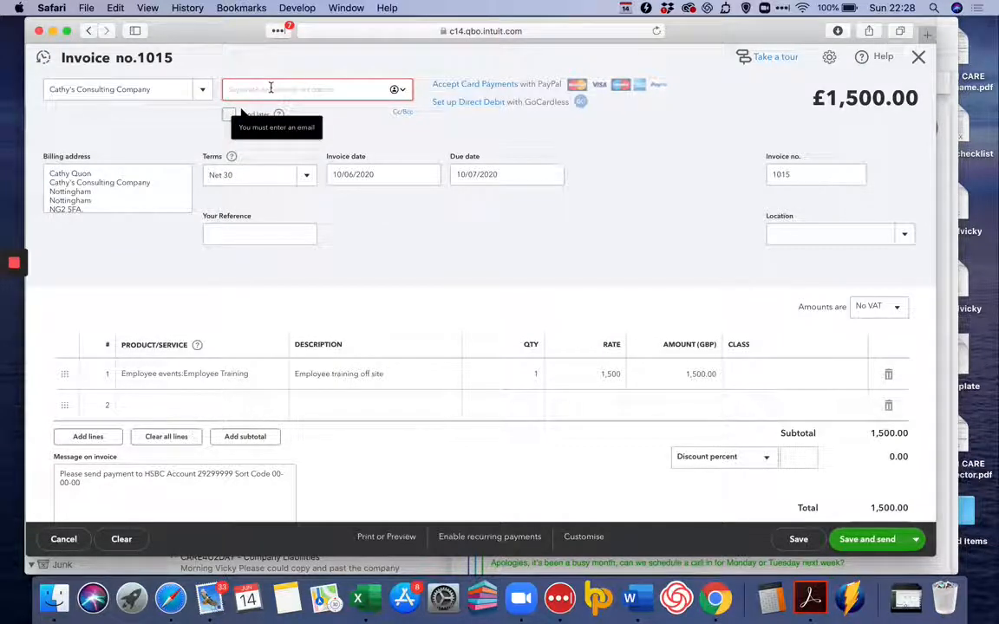
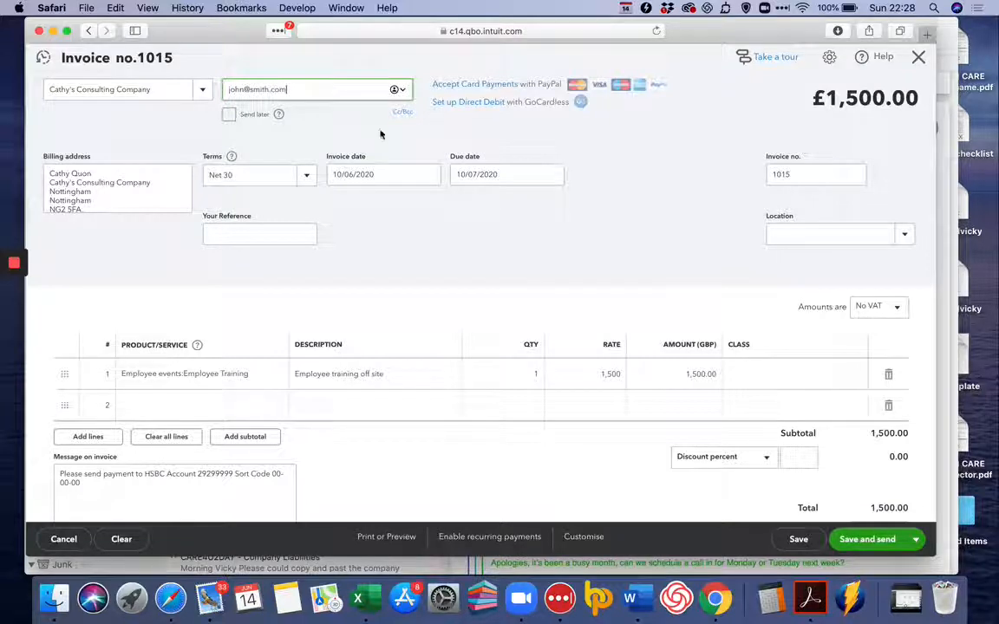
{"action": "left_click", "coordinate": [888, 546]}
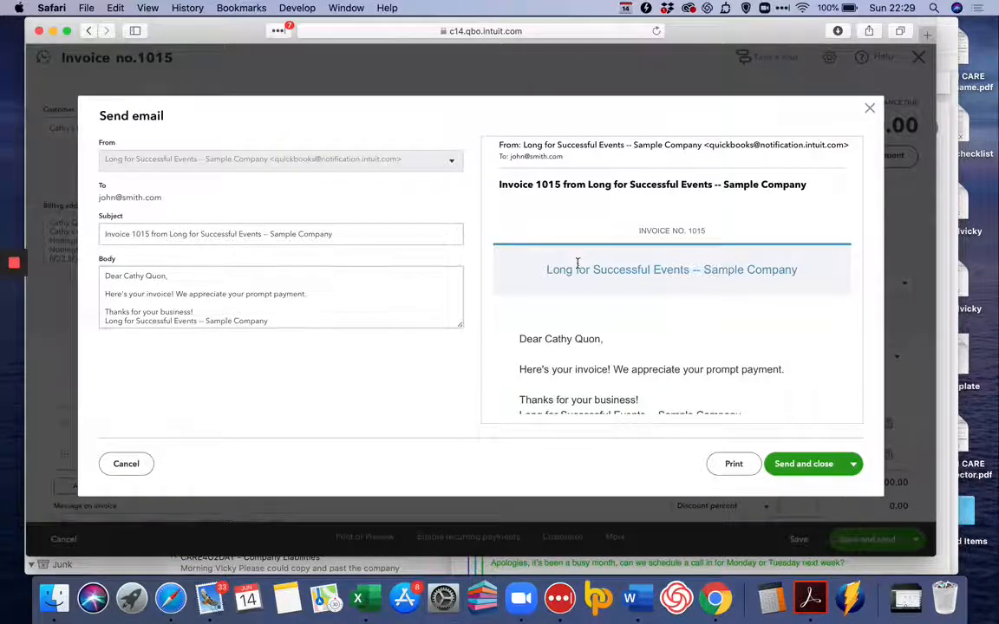
Review the invoice e-mail preview and cancel sending, finishing with Save and close on the invoice.
{"action": "scroll", "coordinate": [576, 263], "scroll_direction": "down", "scroll_amount": 5}
{"action": "scroll", "coordinate": [571, 262], "scroll_direction": "down", "scroll_amount": 3}
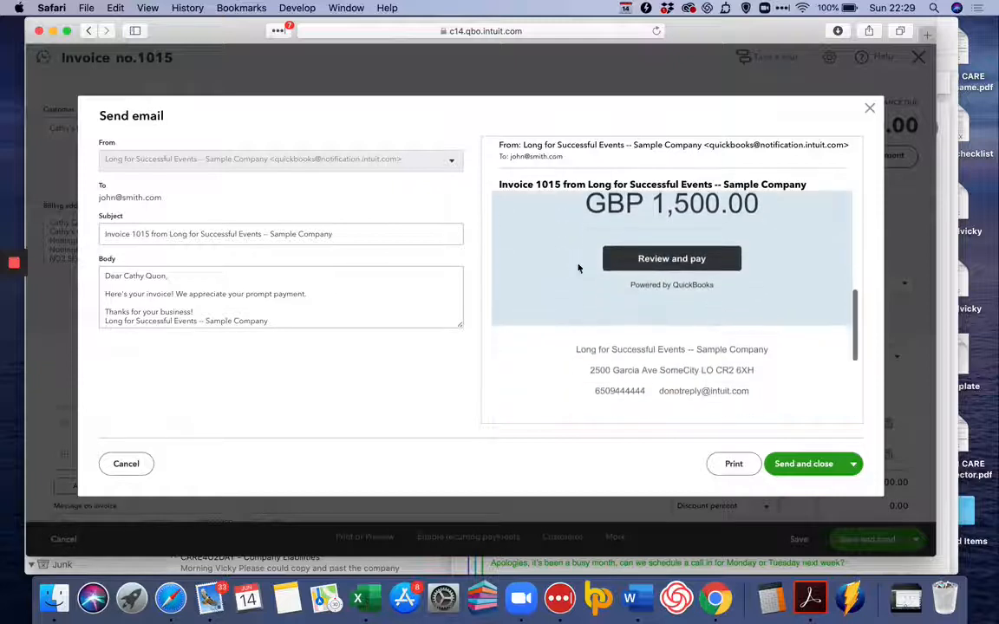
{"action": "left_click", "coordinate": [130, 465]}
{"action": "left_click", "coordinate": [915, 540]}
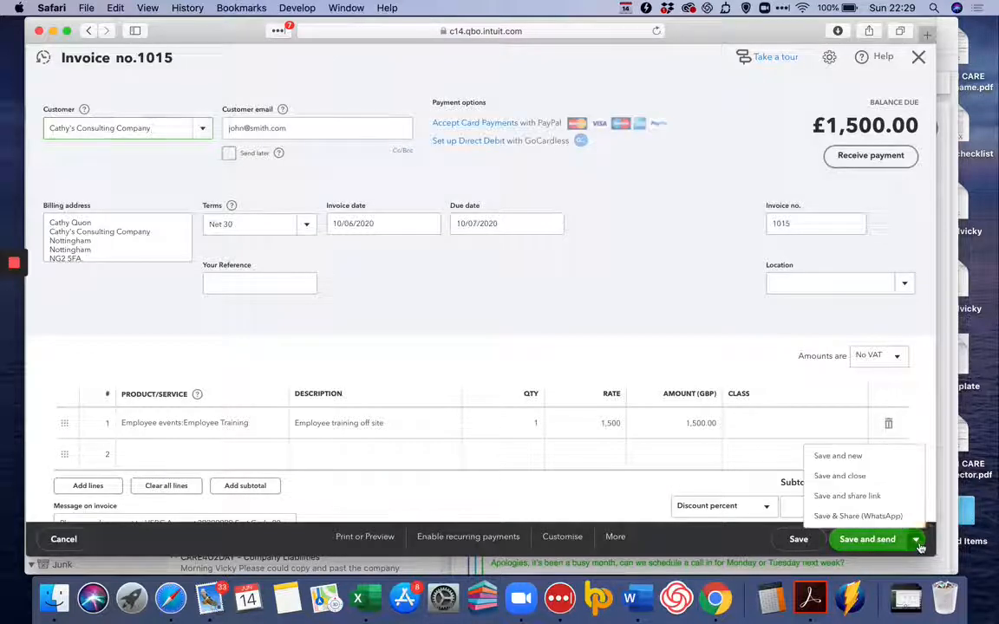
{"action": "left_click", "coordinate": [880, 476]}
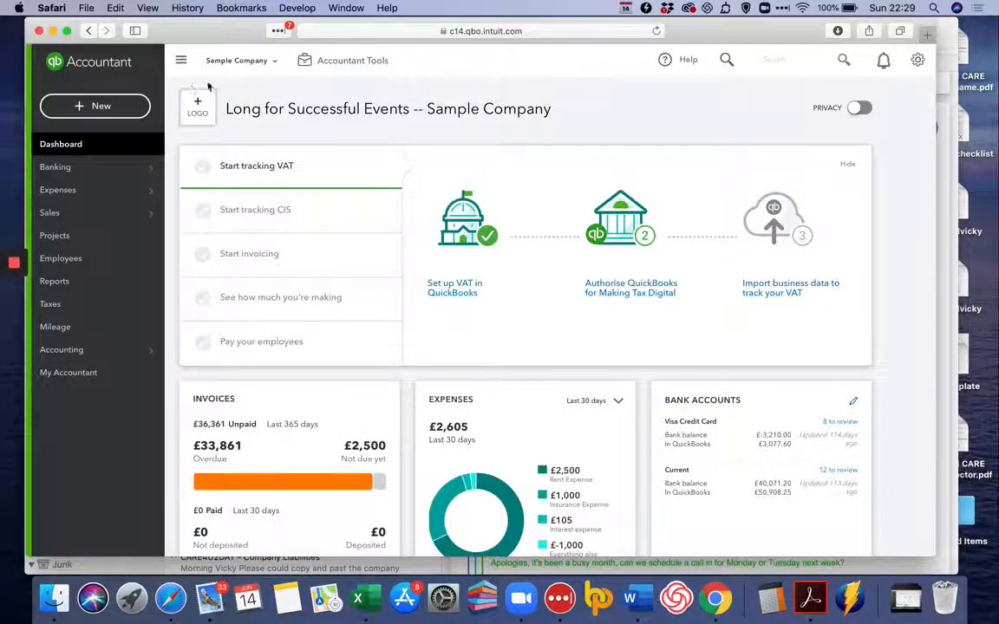
Create a new sales receipt for the customer Clement's Cleaners.
{"action": "left_click", "coordinate": [137, 111]}
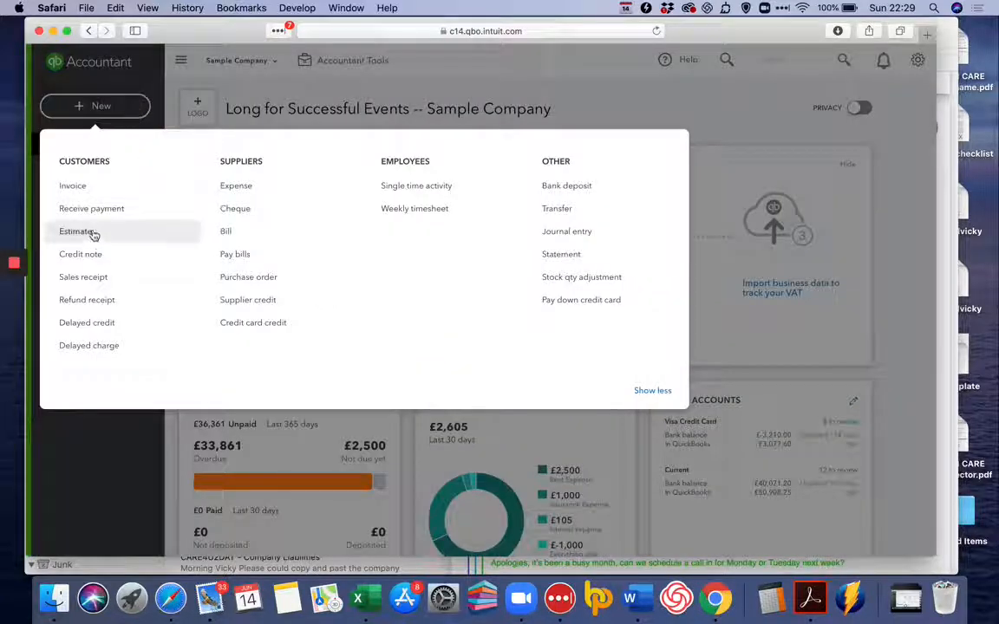
{"action": "left_click", "coordinate": [90, 277]}
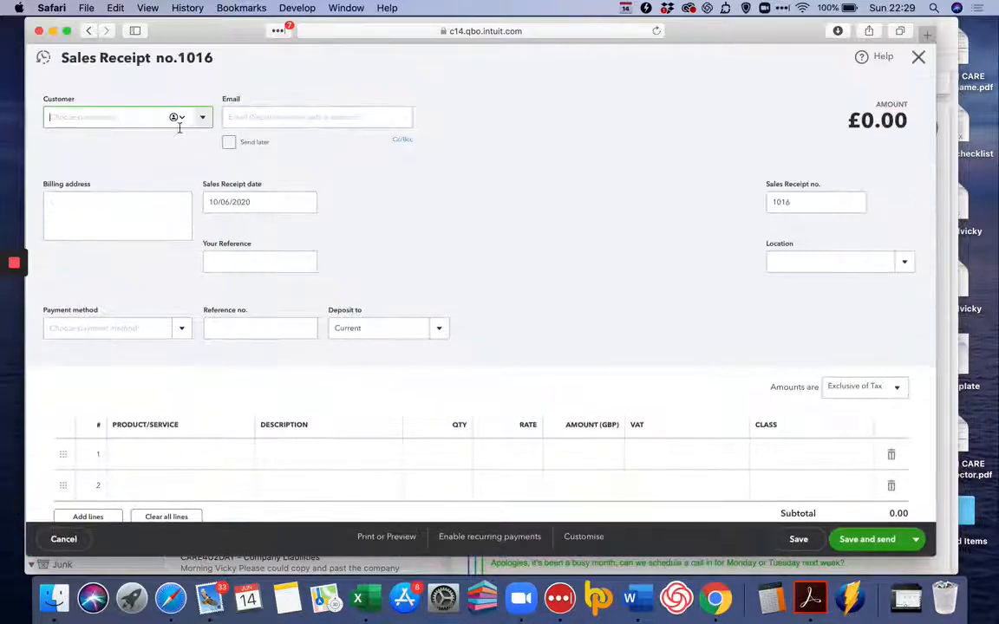
{"action": "left_click", "coordinate": [203, 118]}
{"action": "scroll", "coordinate": [172, 238], "scroll_direction": "down", "scroll_amount": 3}
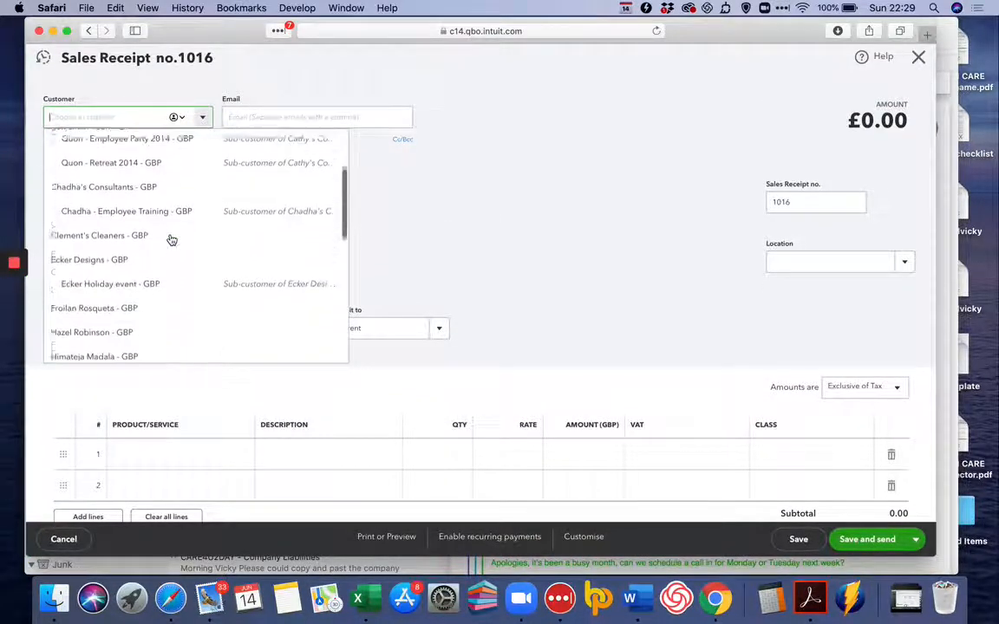
{"action": "left_click", "coordinate": [170, 236]}
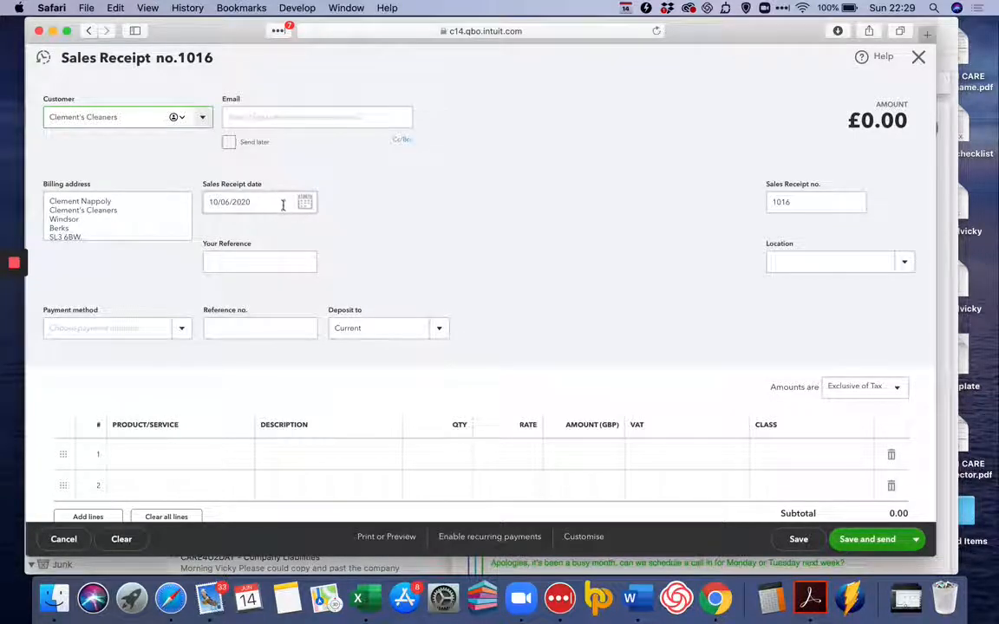
Check the available payment methods without choosing one and set the sales receipt to deposit to the Current account.
{"action": "left_click", "coordinate": [180, 333]}
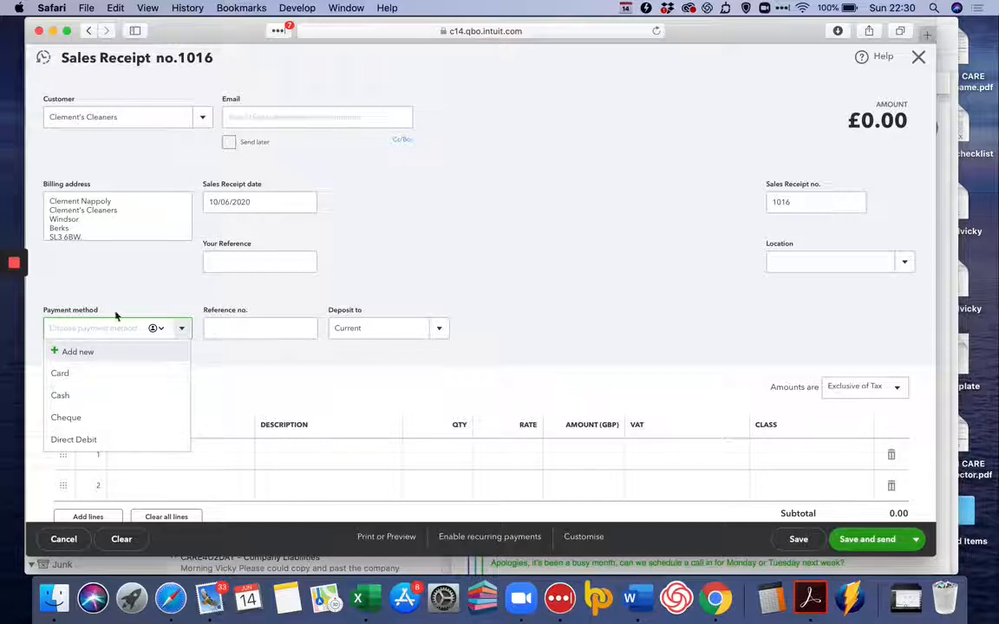
{"action": "left_click", "coordinate": [141, 250]}
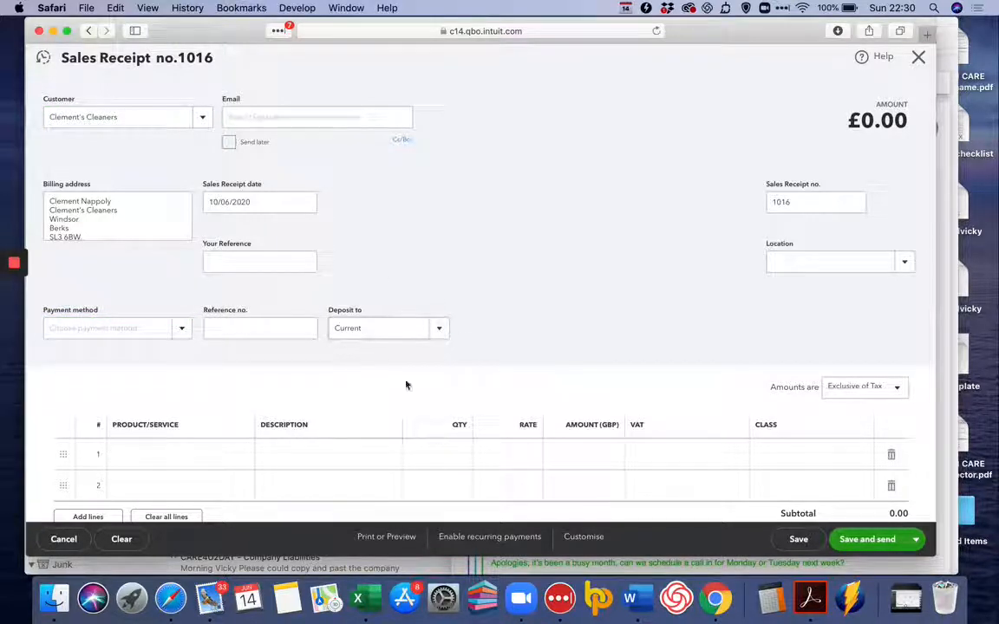
{"action": "left_click", "coordinate": [440, 334]}
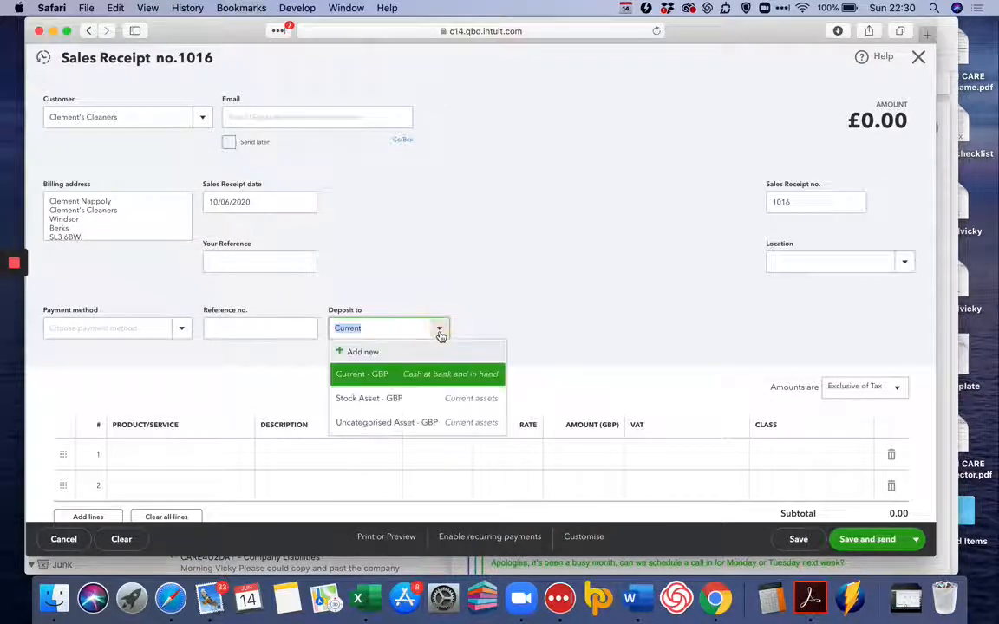
{"action": "left_click", "coordinate": [404, 374]}
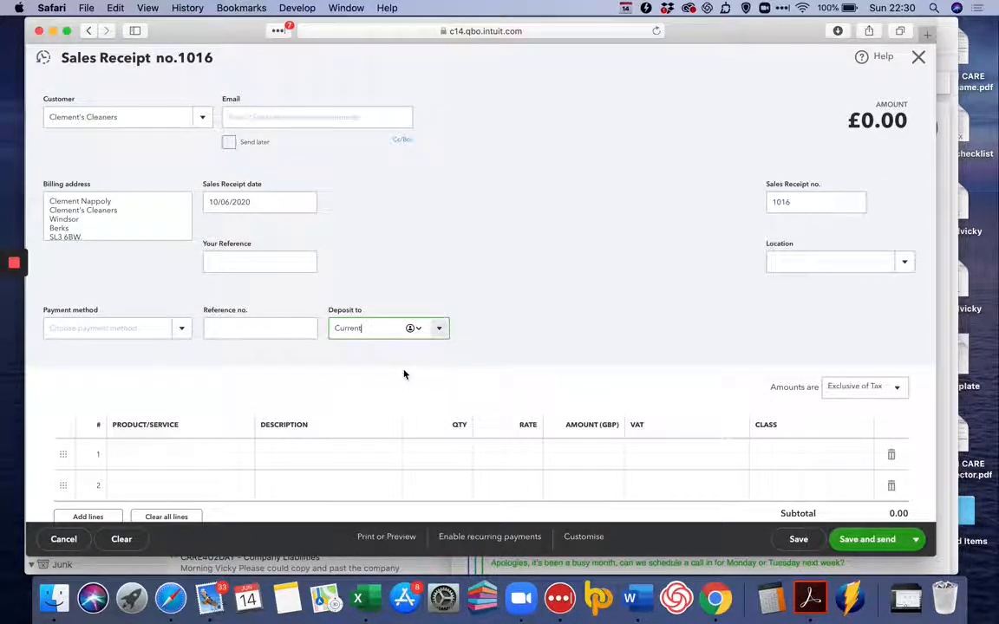
Add Catering as the first line item with a rate of 250 and set the sales receipt amounts to No VAT.
{"action": "scroll", "coordinate": [403, 375], "scroll_direction": "down", "scroll_amount": 2}
{"action": "left_click", "coordinate": [174, 379]}
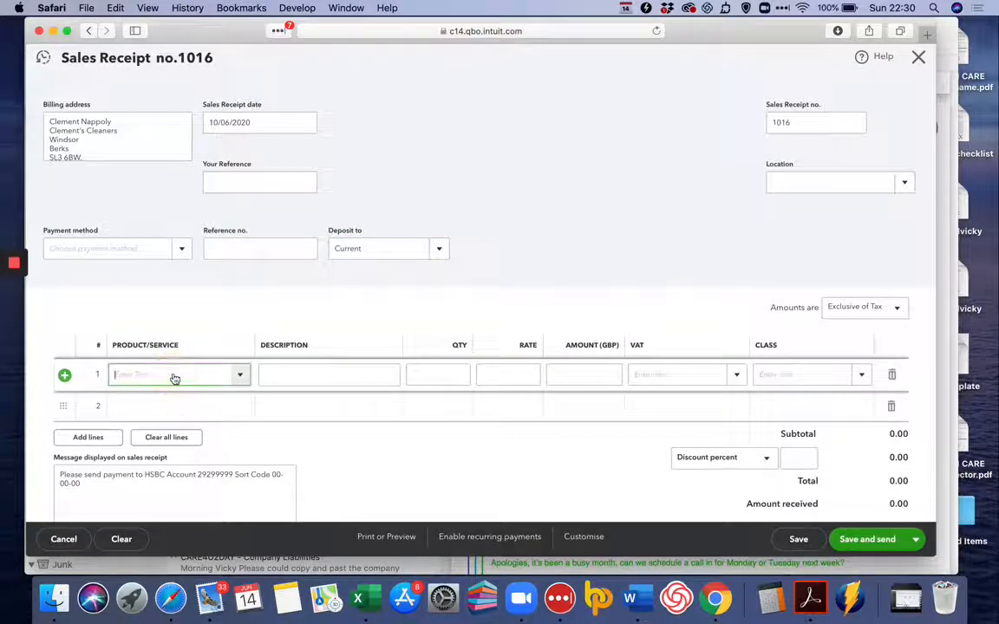
{"action": "left_click", "coordinate": [241, 376]}
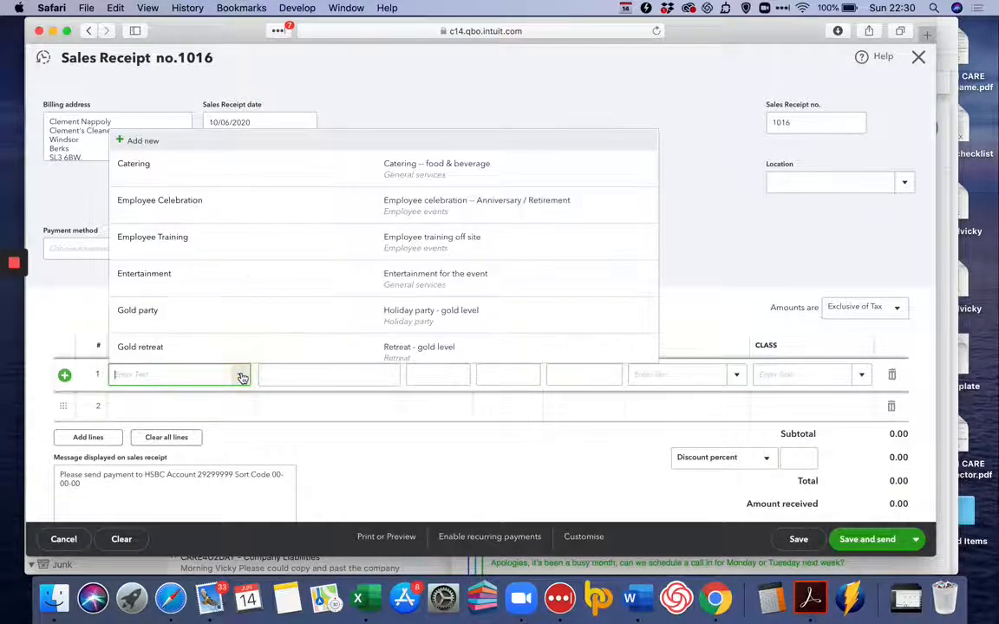
{"action": "left_click", "coordinate": [231, 173]}
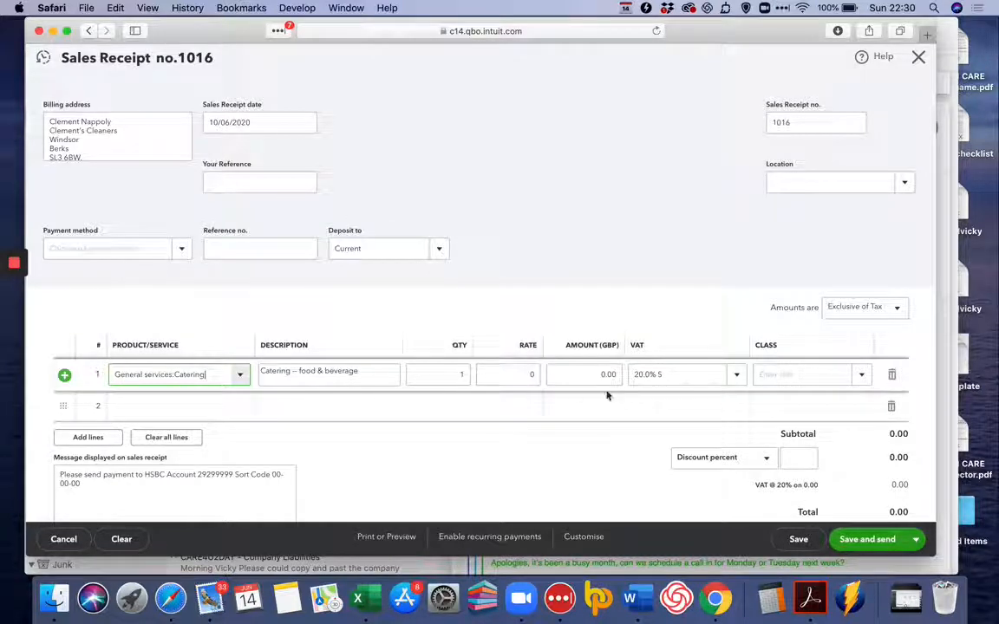
{"action": "left_click", "coordinate": [455, 374]}
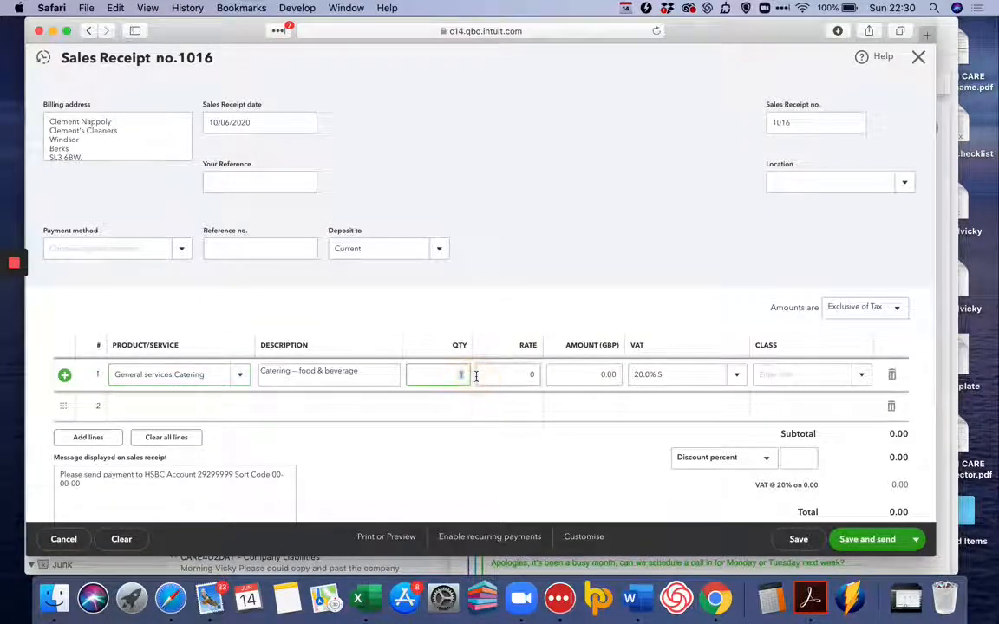
{"action": "left_click", "coordinate": [532, 374]}
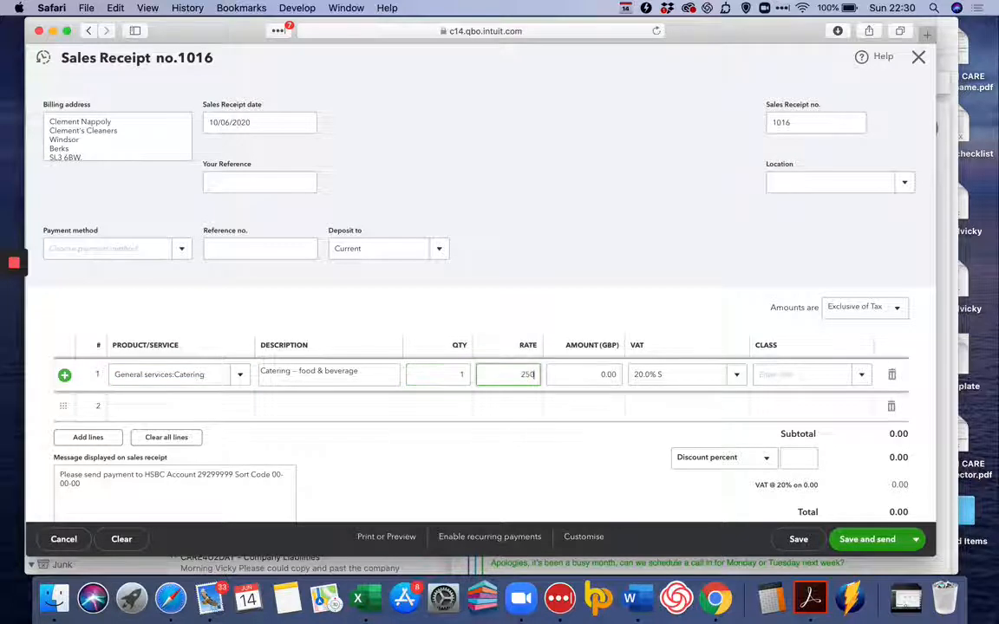
{"action": "key", "text": "Tab"}
{"action": "left_click", "coordinate": [876, 308]}
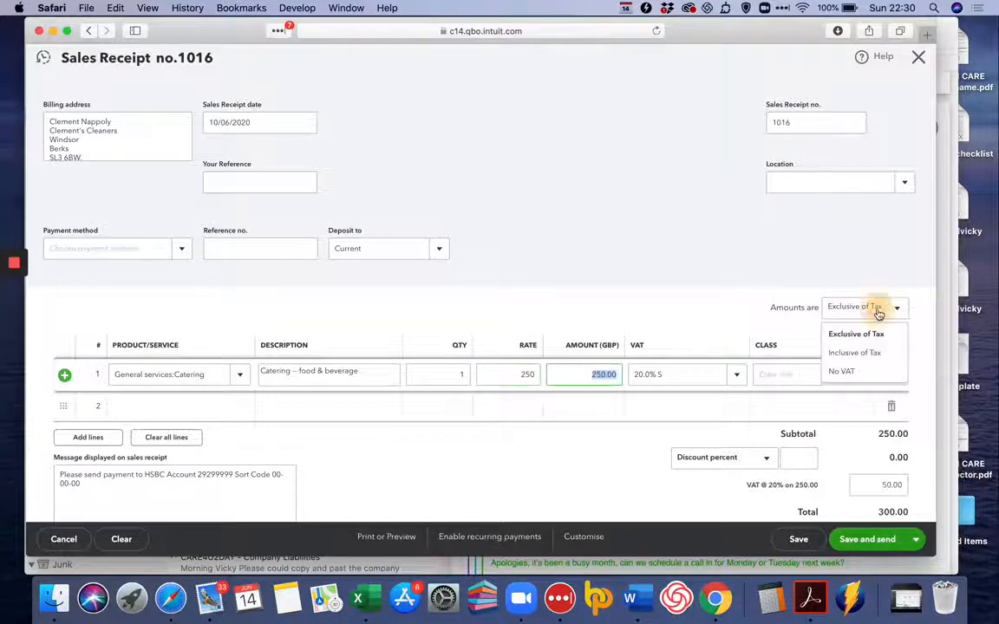
{"action": "left_click", "coordinate": [863, 373]}
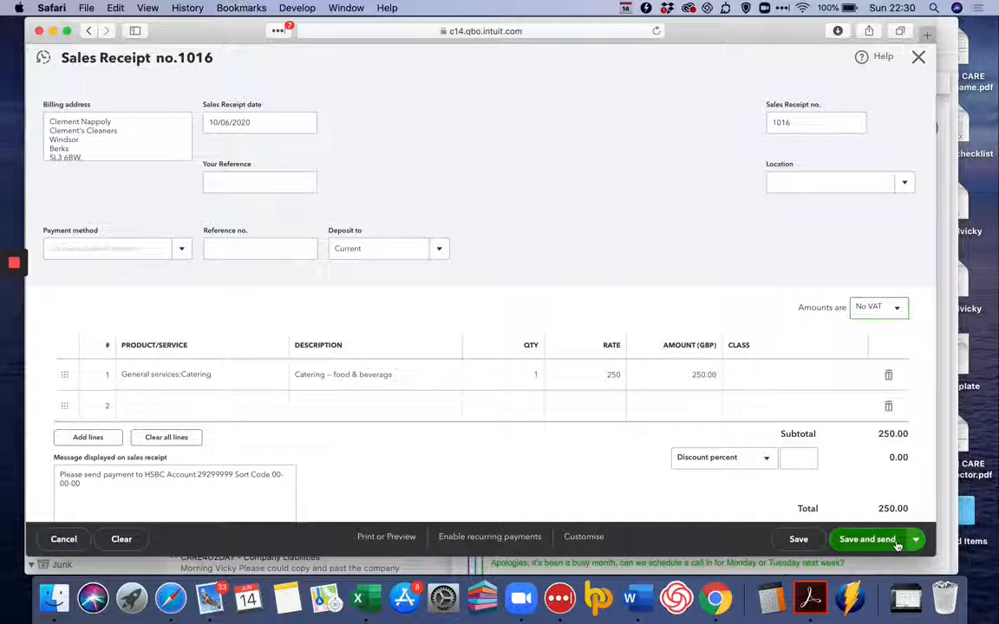
Review the print preview of the sales receipt down to its totals and close the preview.
{"action": "left_click", "coordinate": [915, 539]}
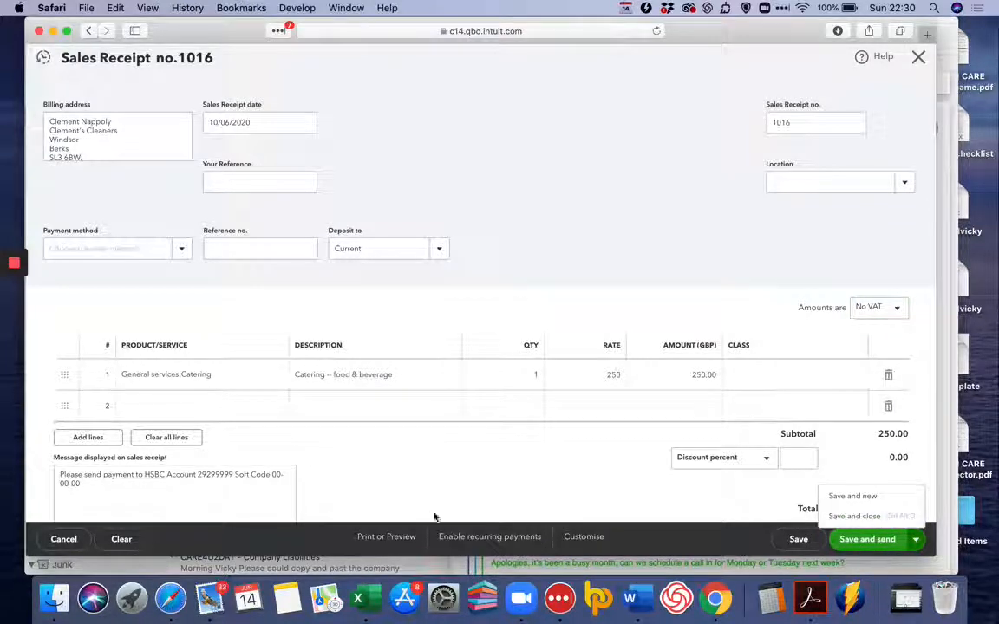
{"action": "left_click", "coordinate": [393, 538]}
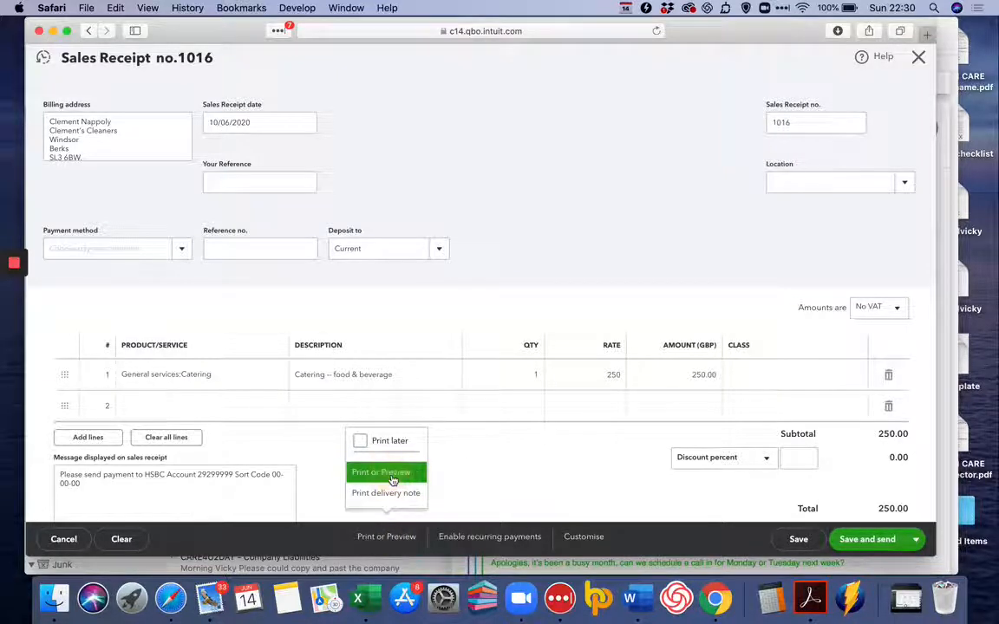
{"action": "left_click", "coordinate": [387, 472]}
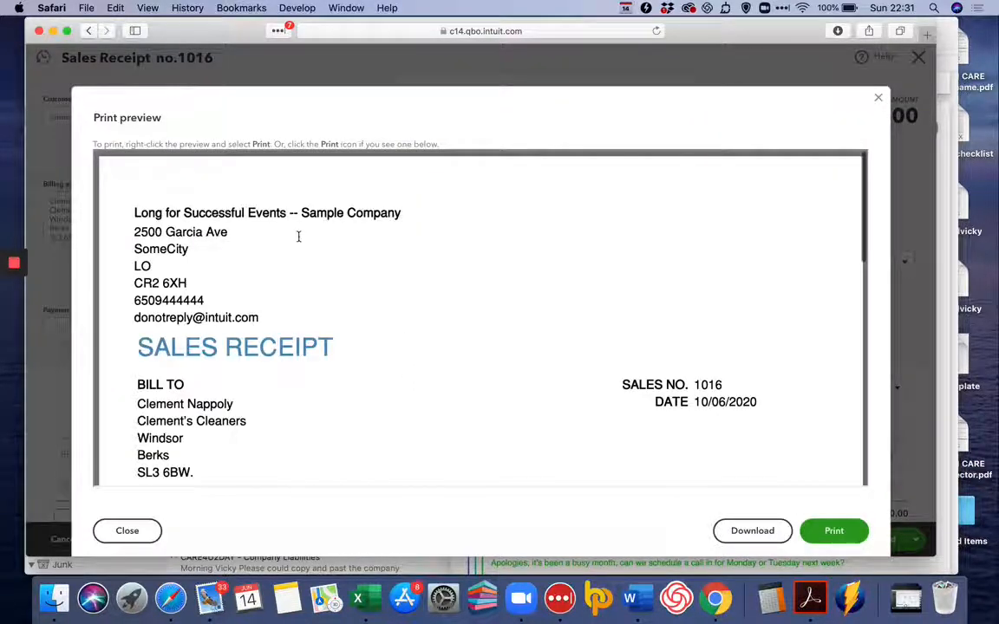
{"action": "scroll", "coordinate": [298, 236], "scroll_direction": "down", "scroll_amount": 10}
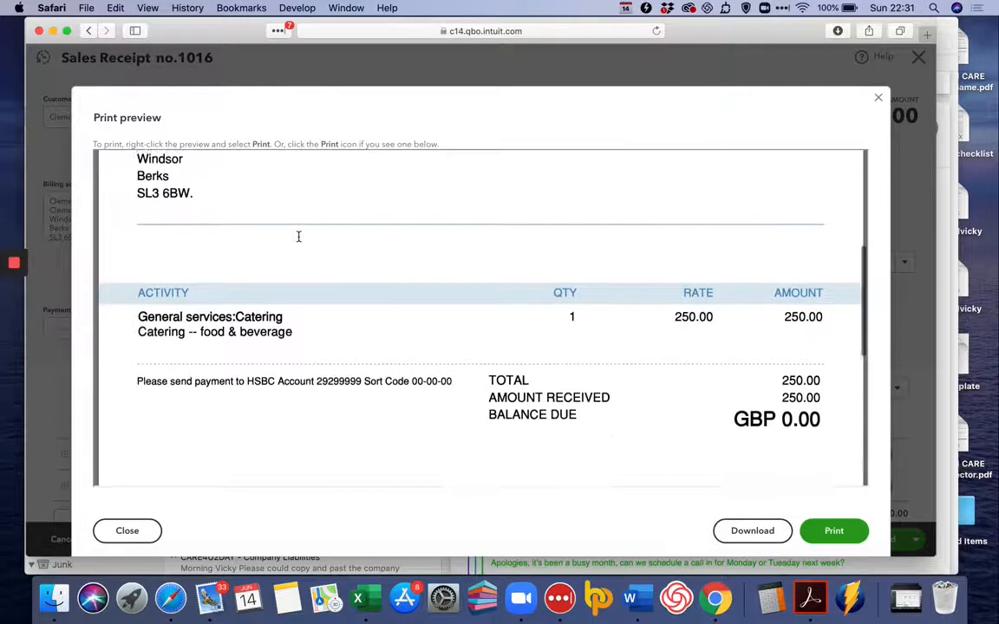
{"action": "scroll", "coordinate": [298, 236], "scroll_direction": "down", "scroll_amount": 3}
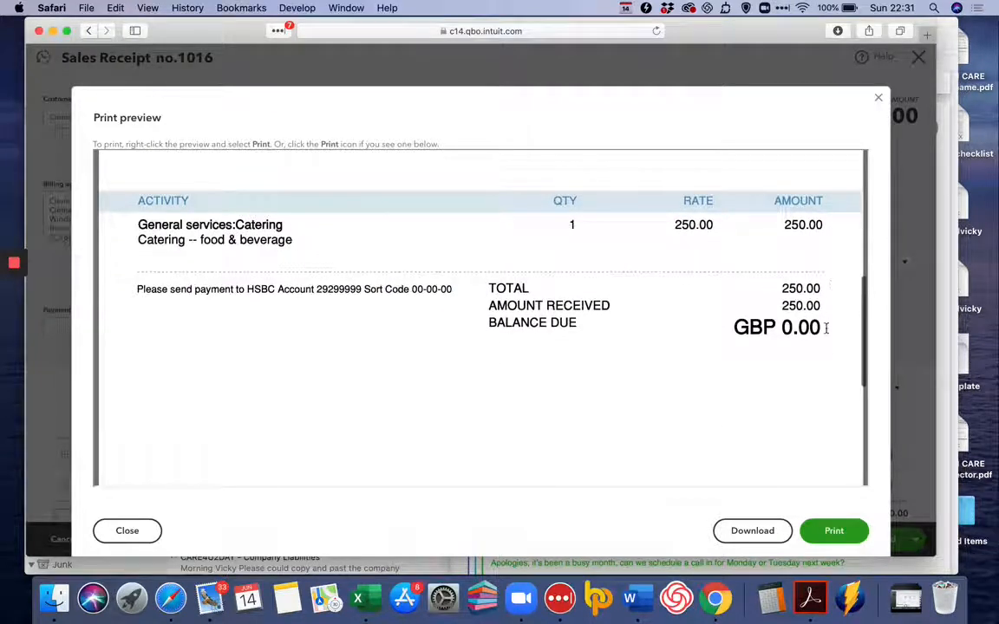
{"action": "scroll", "coordinate": [781, 342], "scroll_direction": "down", "scroll_amount": 8}
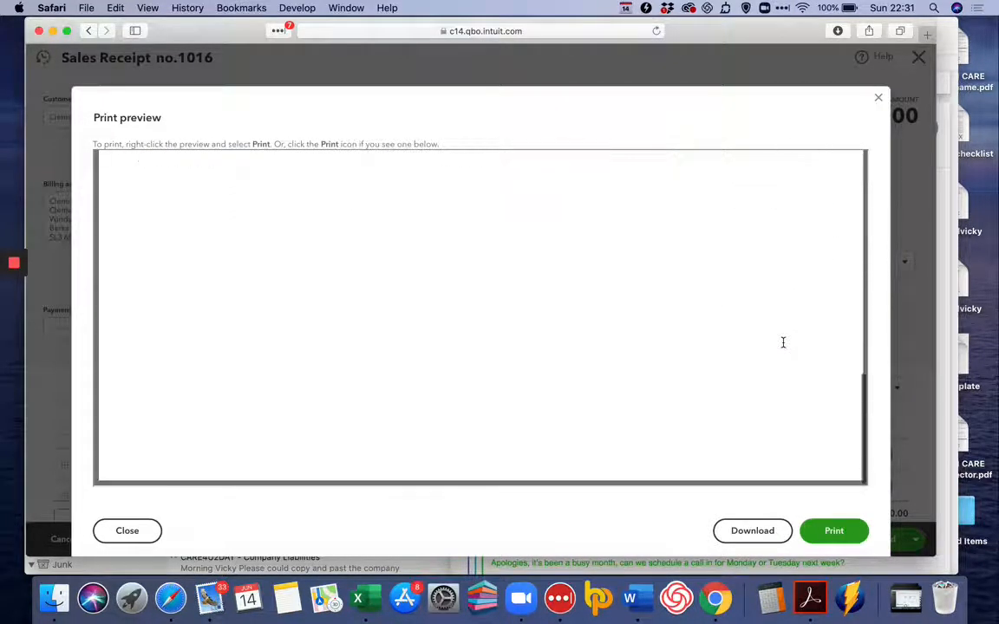
{"action": "left_click", "coordinate": [878, 90]}
Use Save and close on the sales receipt.
{"action": "scroll", "coordinate": [882, 415], "scroll_direction": "down", "scroll_amount": 8}
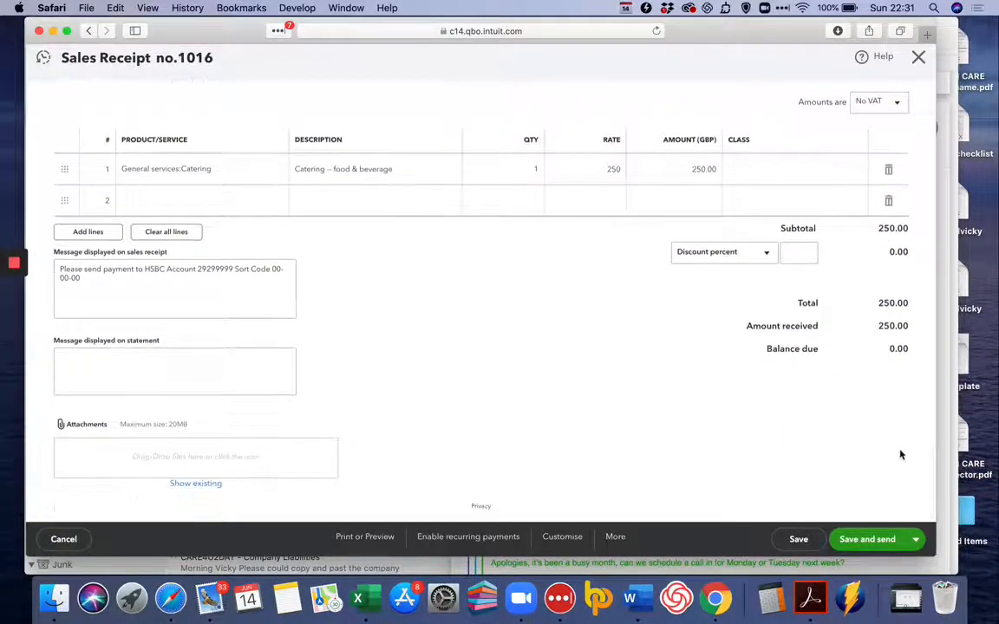
{"action": "left_click", "coordinate": [922, 547]}
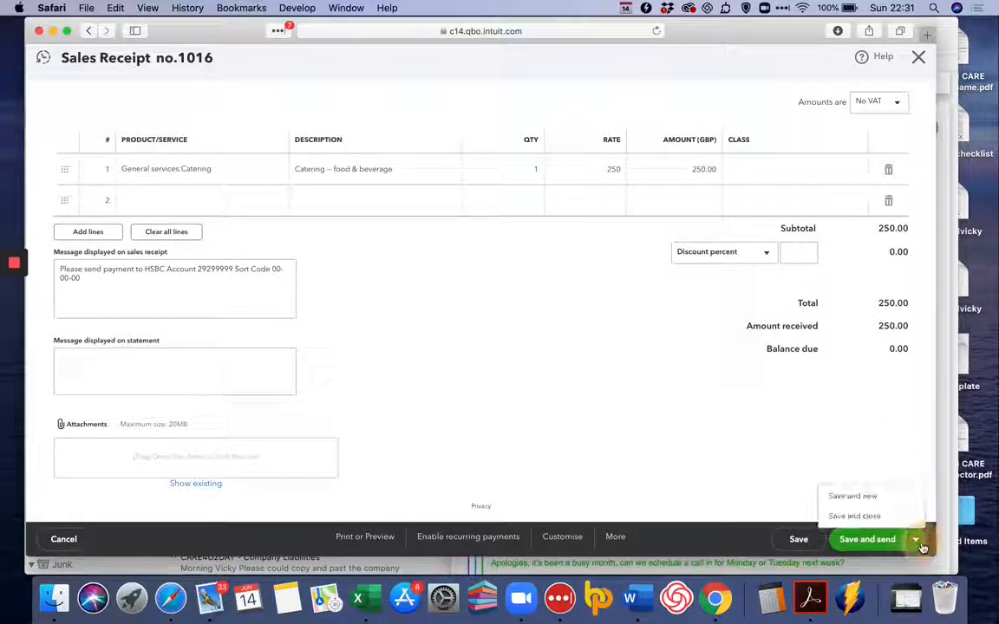
{"action": "left_click", "coordinate": [893, 515]}
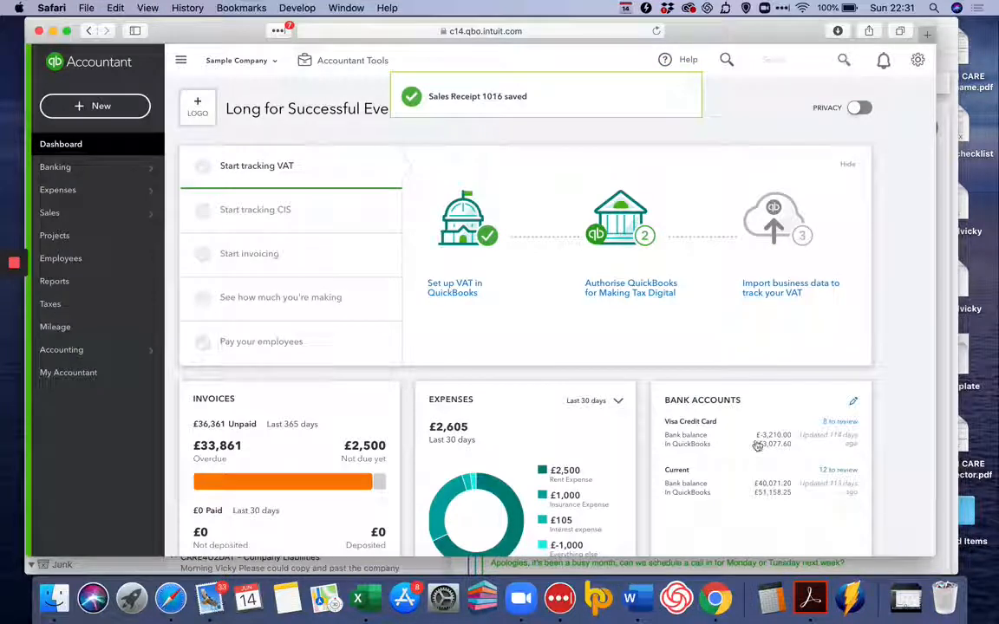
Create a new credit note for the customer at Yeung's Architects and set its amounts to No VAT.
{"action": "left_click", "coordinate": [102, 106]}
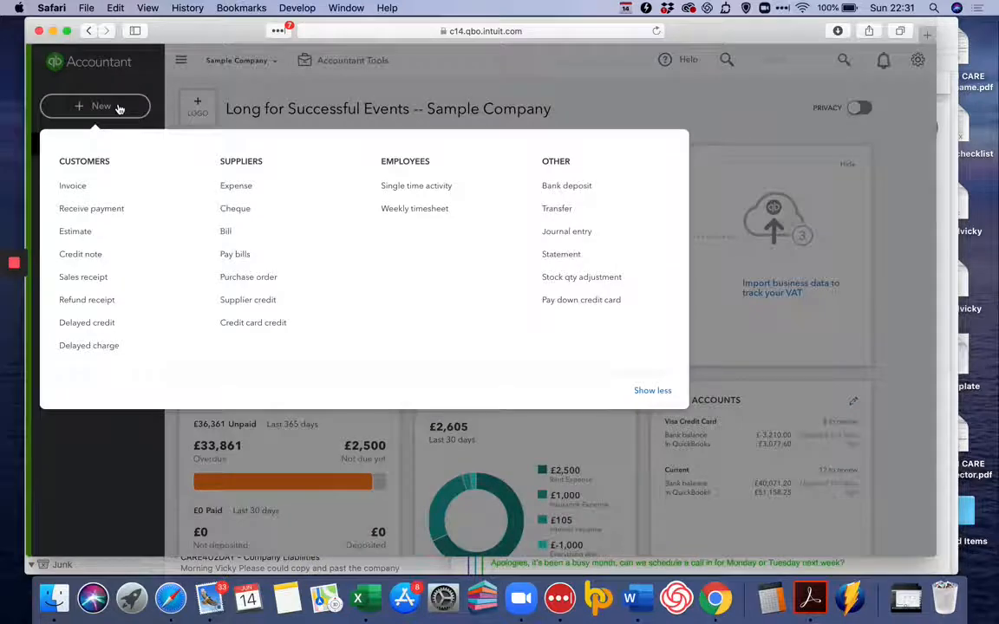
{"action": "left_click", "coordinate": [101, 253]}
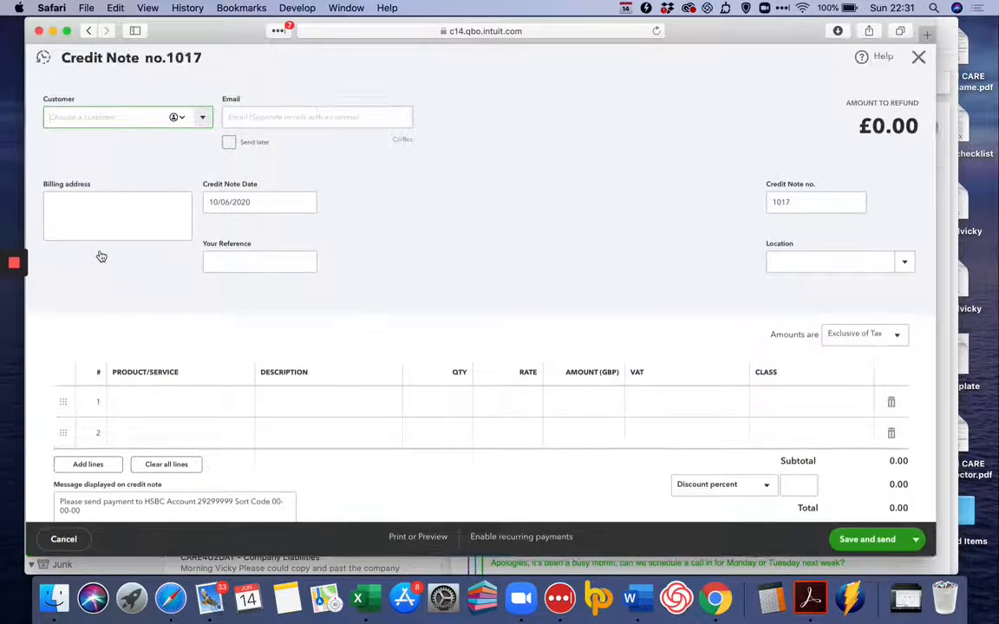
{"action": "left_click", "coordinate": [206, 121]}
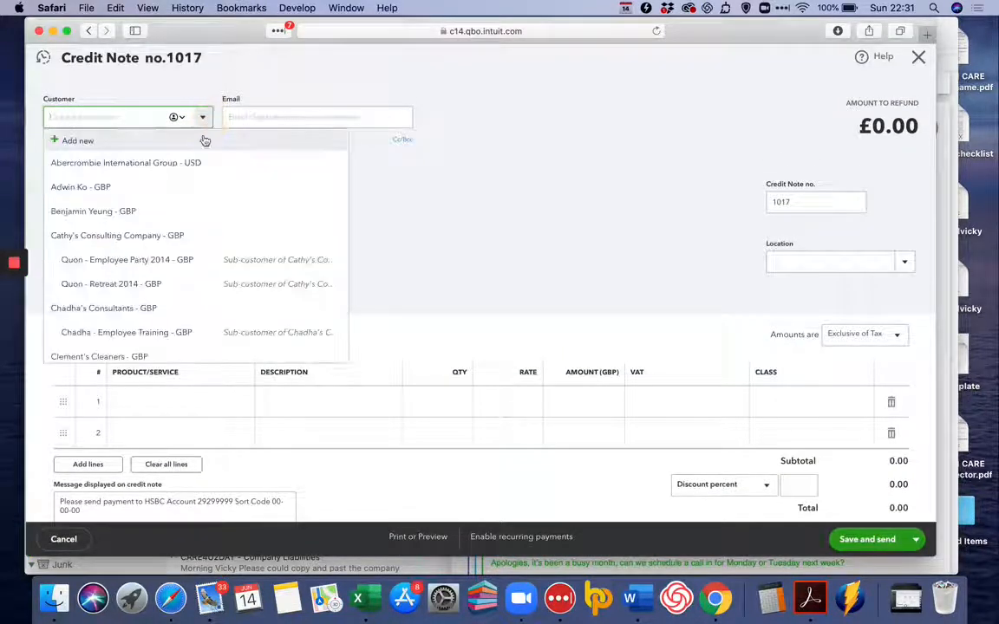
{"action": "left_click", "coordinate": [176, 217]}
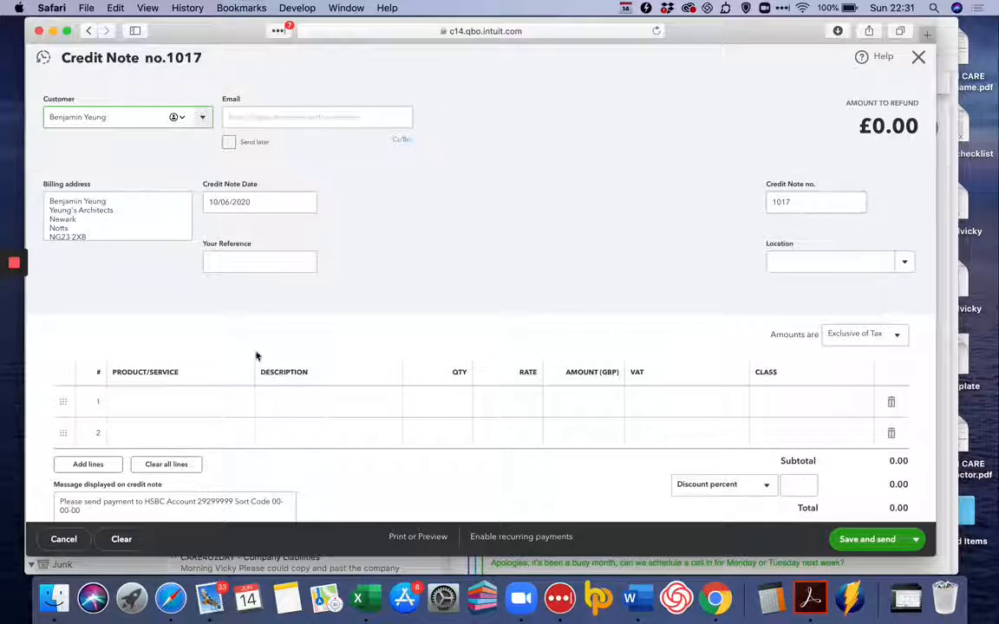
{"action": "left_click", "coordinate": [892, 349]}
{"action": "left_click", "coordinate": [862, 399]}
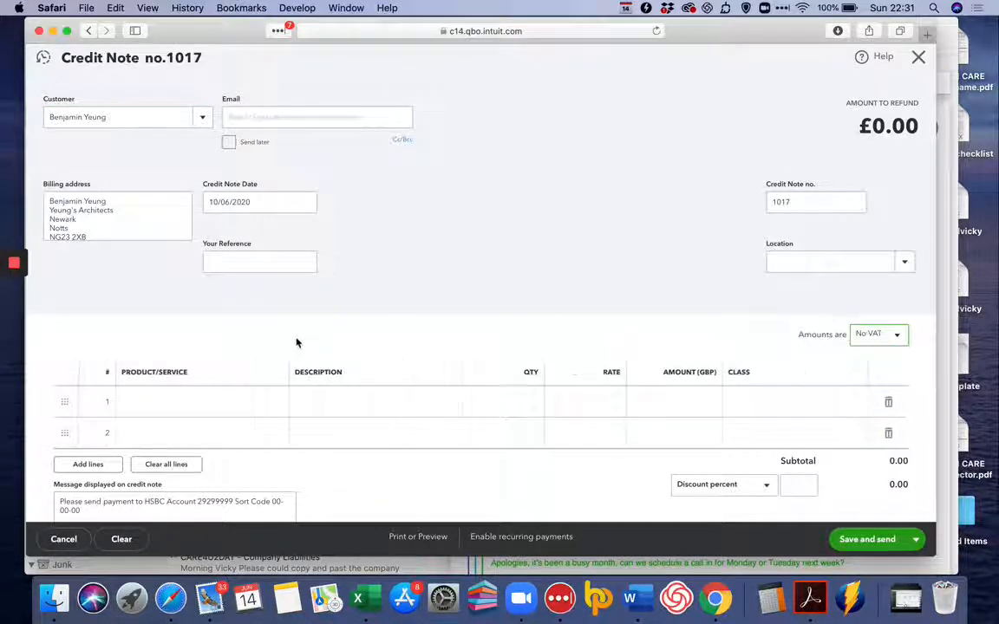
Add Gold party as the credit note's first line item and use Save and close.
{"action": "left_click", "coordinate": [210, 409]}
{"action": "left_click", "coordinate": [275, 403]}
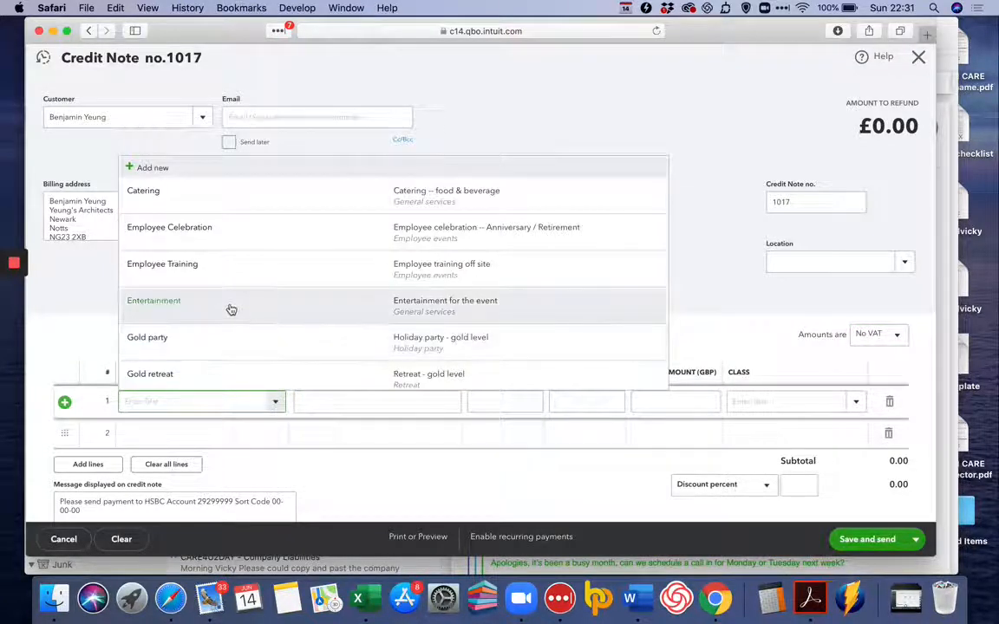
{"action": "left_click", "coordinate": [221, 351]}
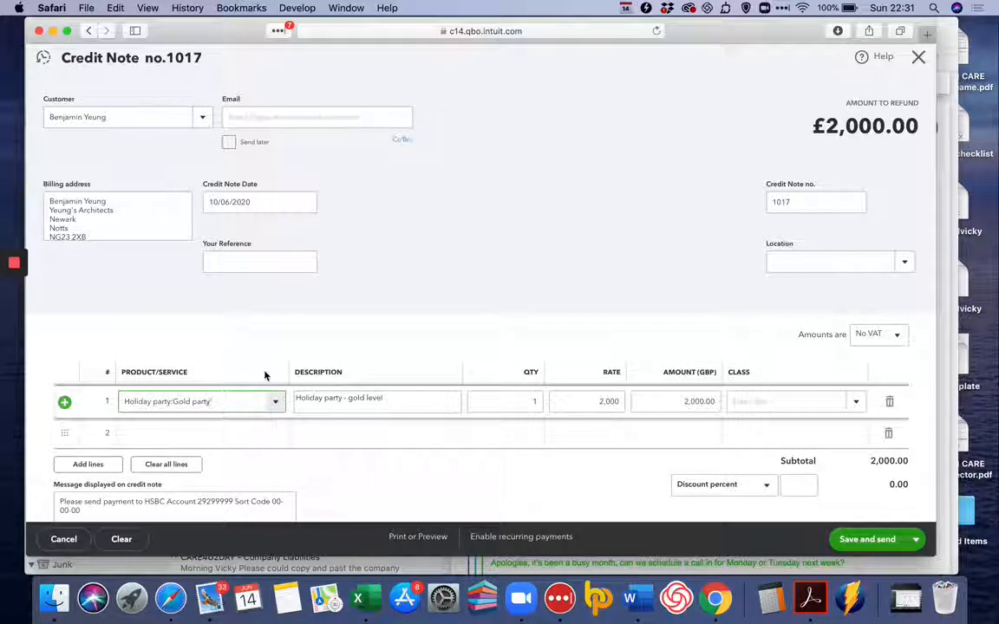
{"action": "left_click", "coordinate": [398, 399]}
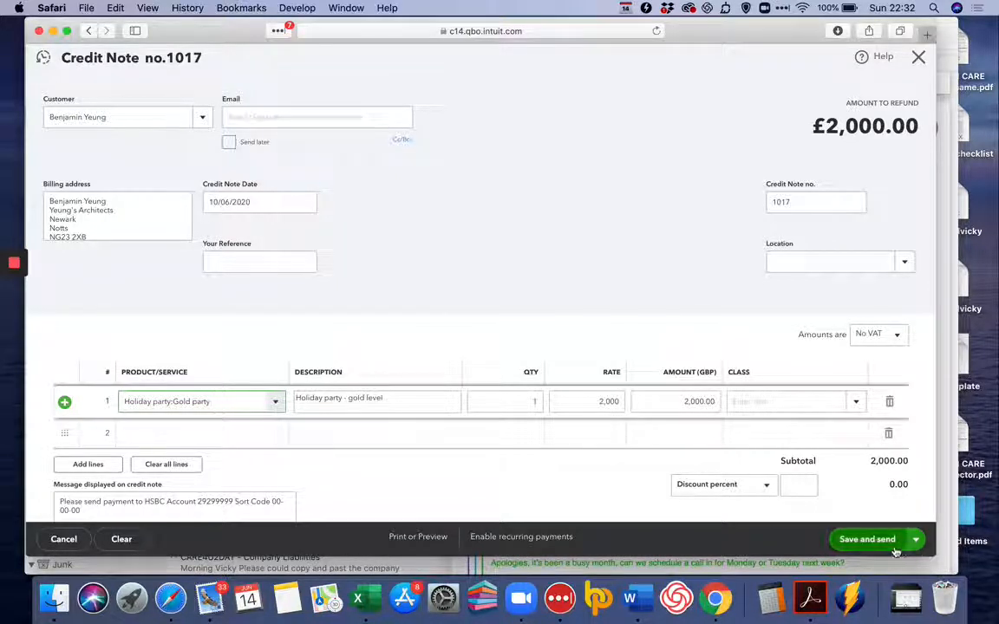
{"action": "left_click", "coordinate": [917, 545]}
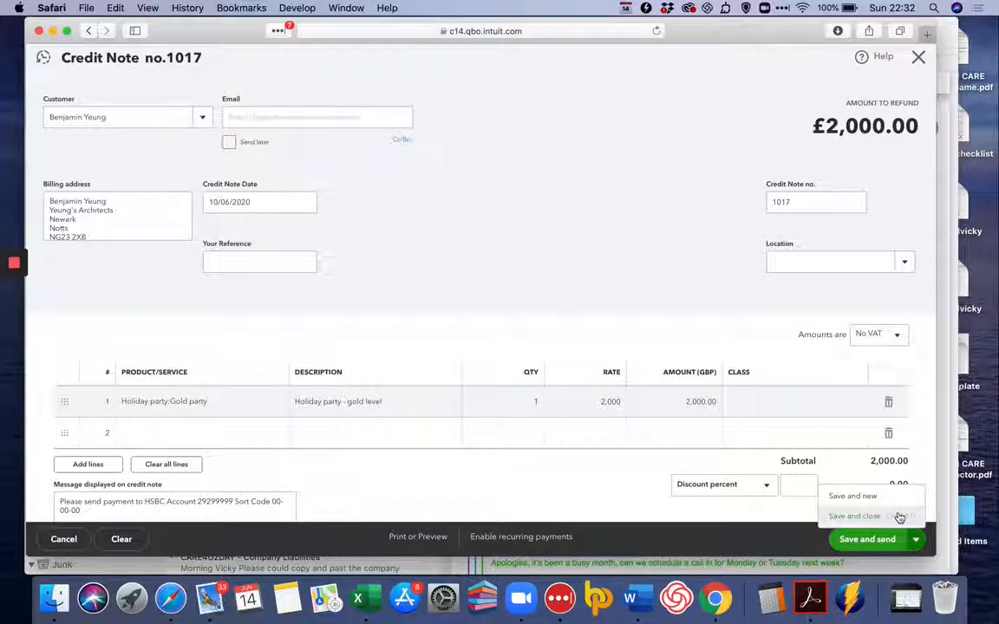
{"action": "left_click", "coordinate": [900, 518]}
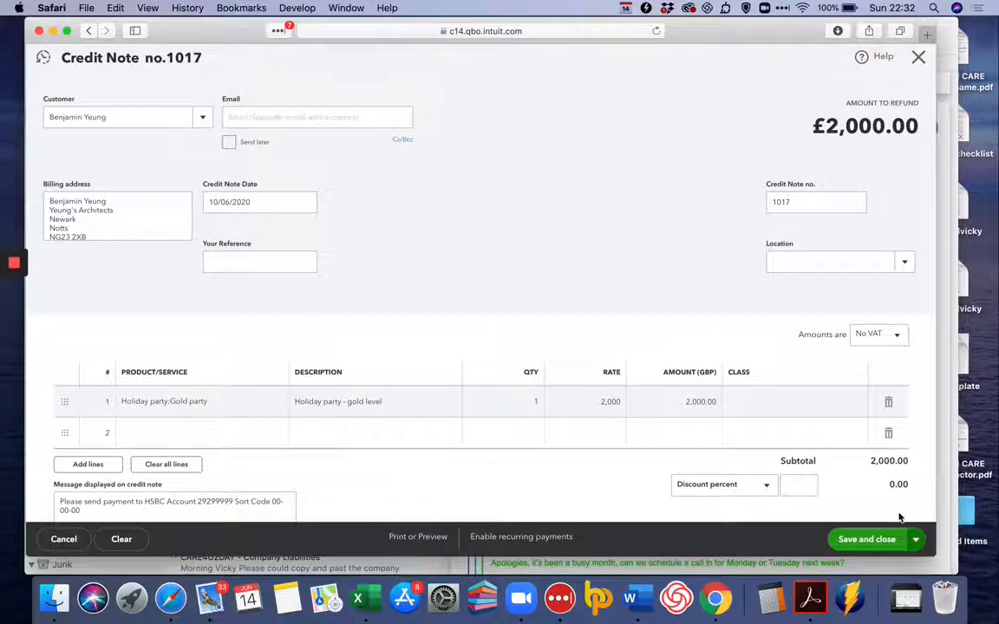